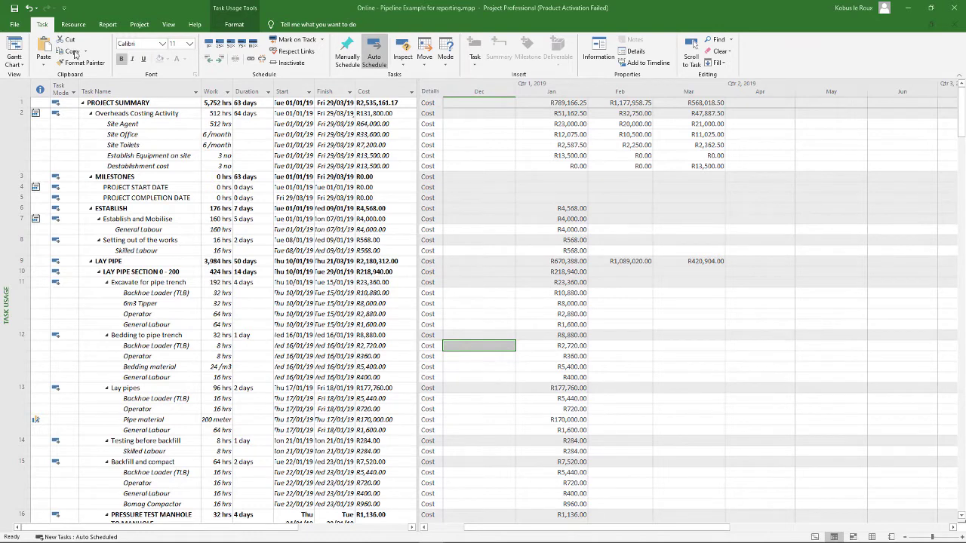
Switch to the Resource Sheet view and open the cost rate tables of the Backhoe Loader (TLB) resource
click(18, 64)
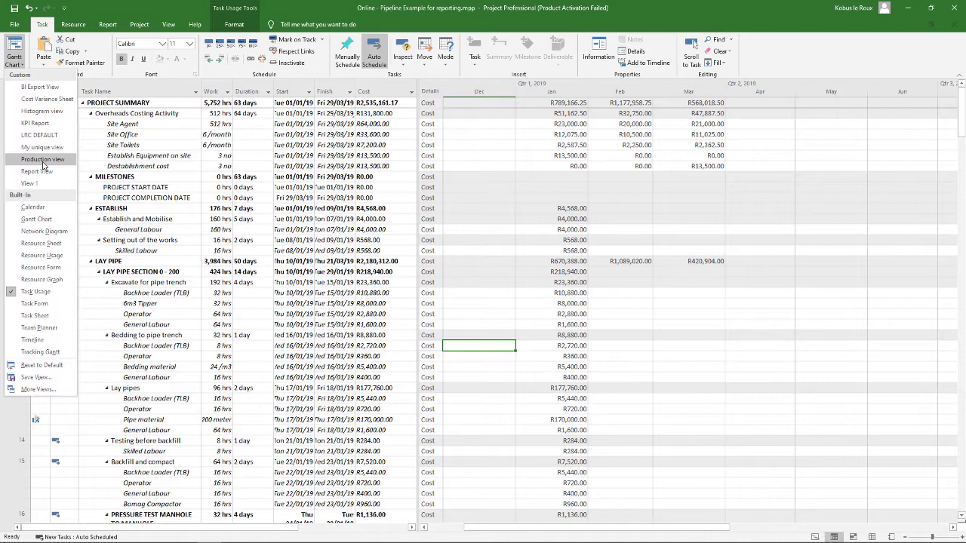
click(47, 243)
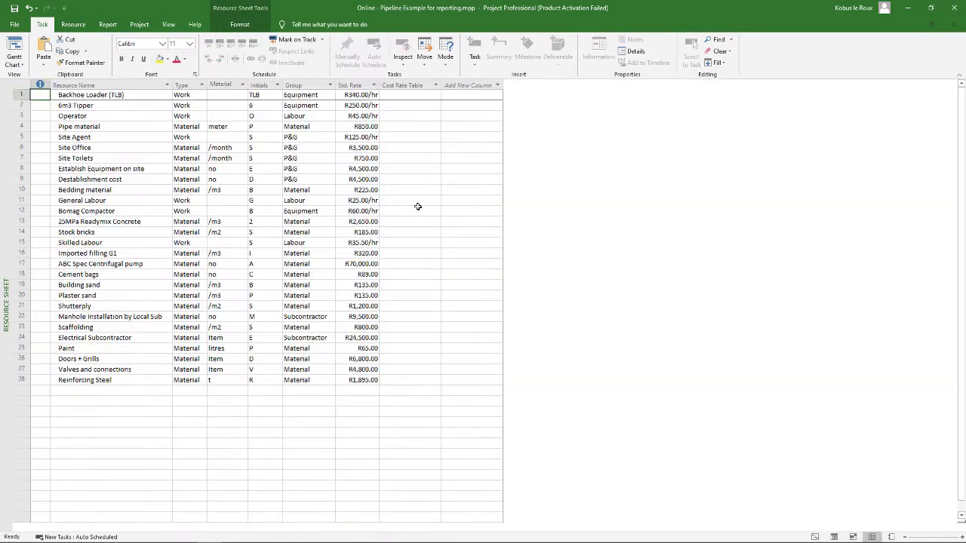
click(418, 209)
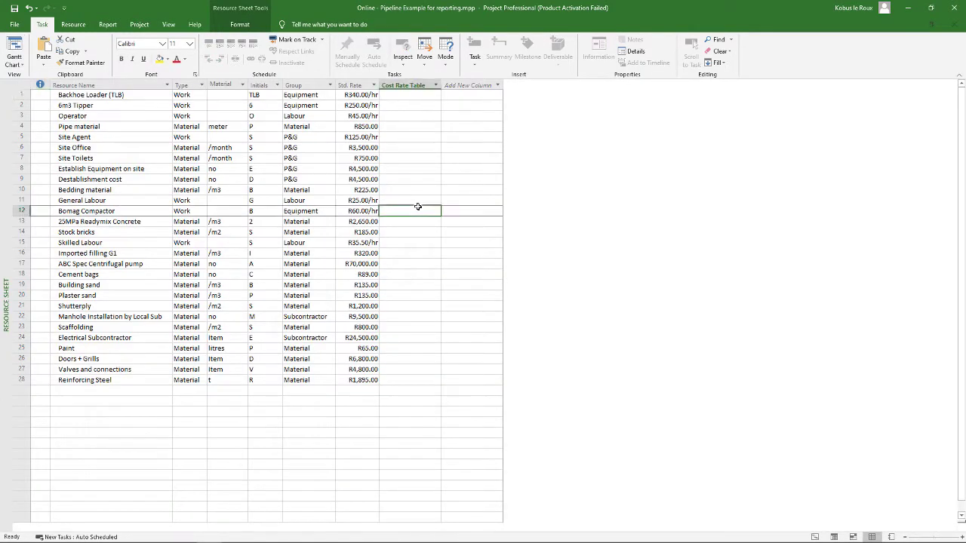
double_click(139, 96)
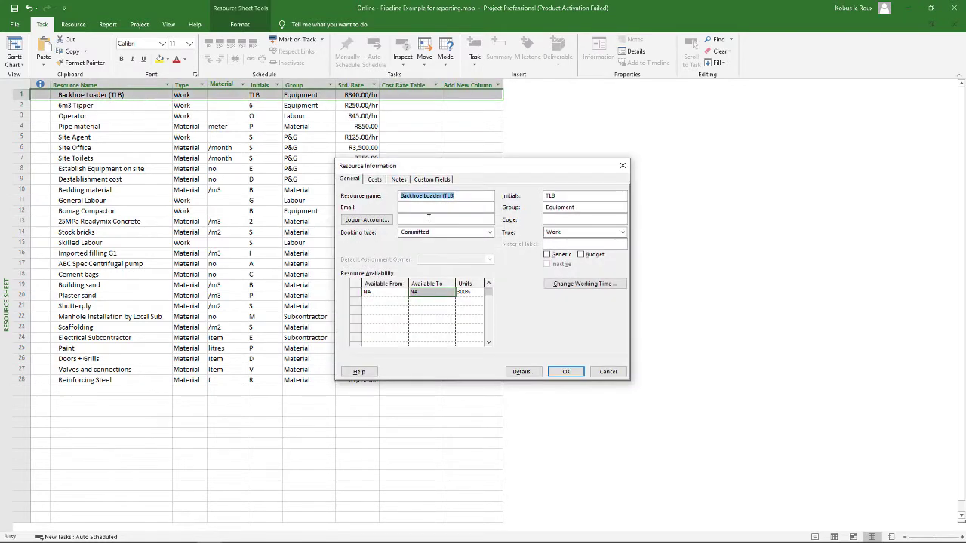
drag(472, 172, 438, 177)
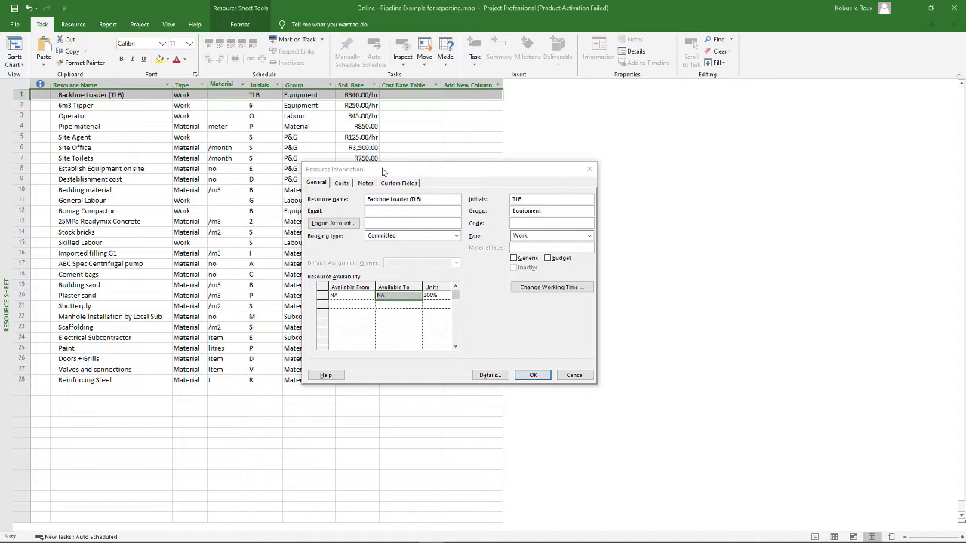
click(342, 183)
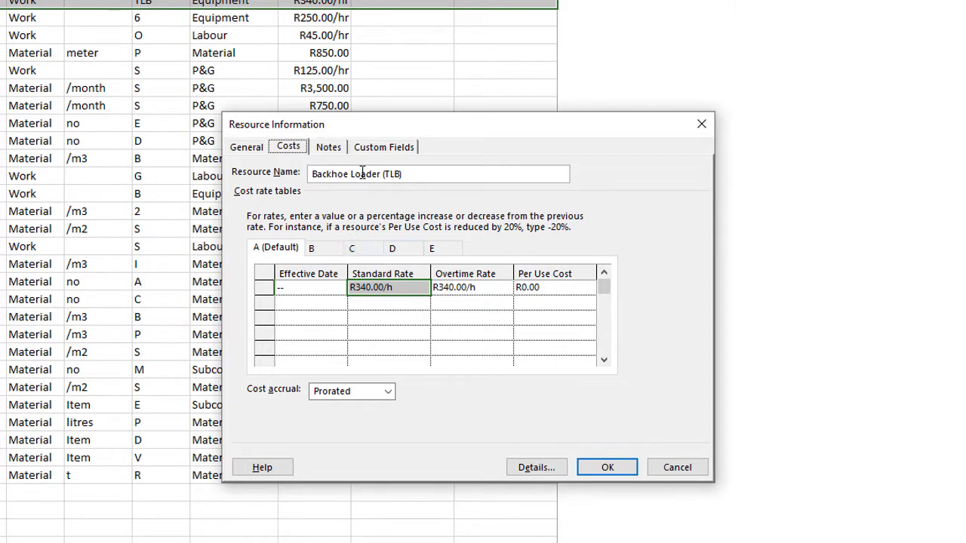
Compare the standard rates in cost rate tables A and B of the Backhoe Loader (TLB) and close its resource information
click(332, 250)
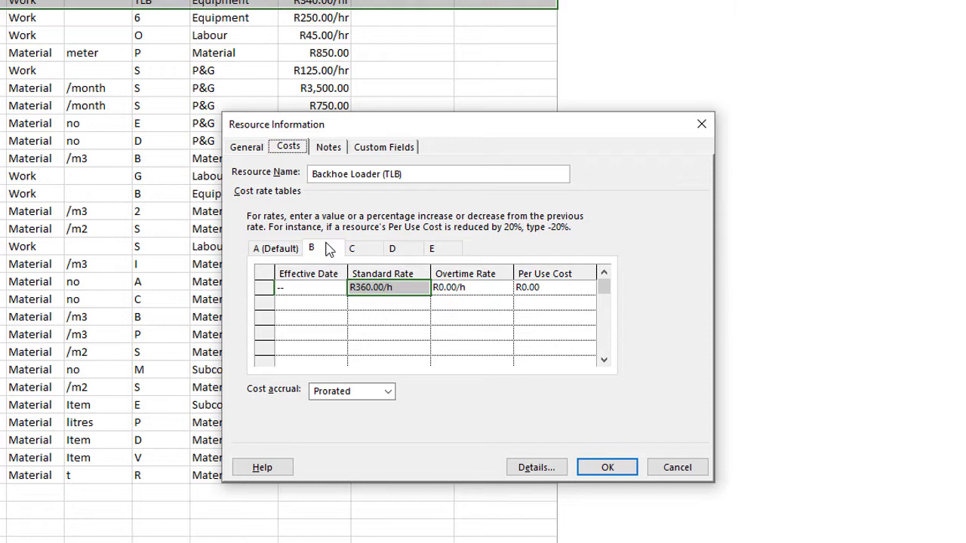
click(400, 315)
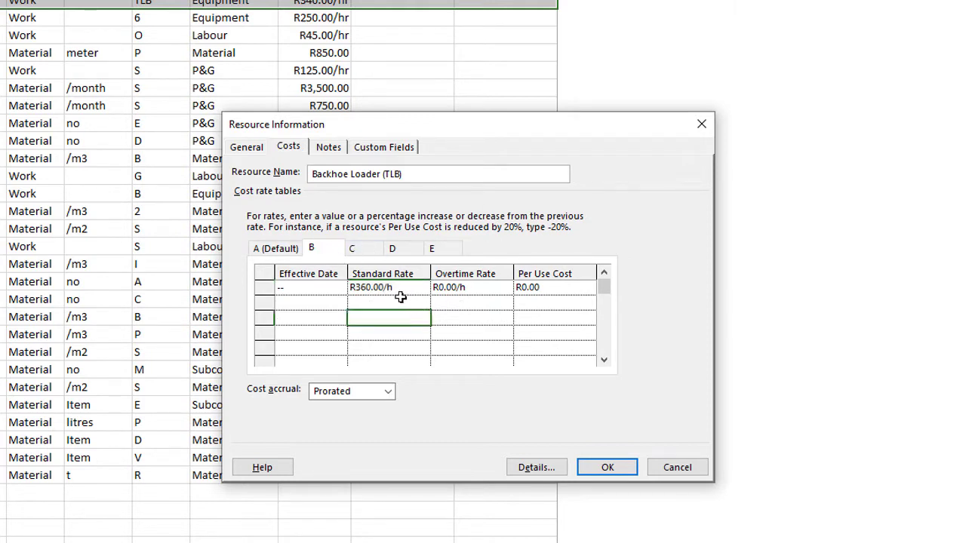
click(405, 287)
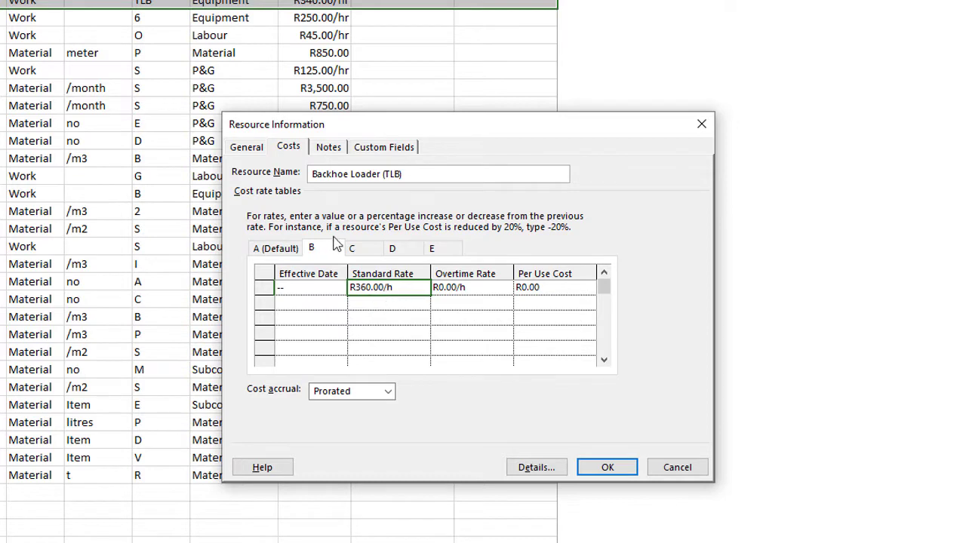
click(289, 249)
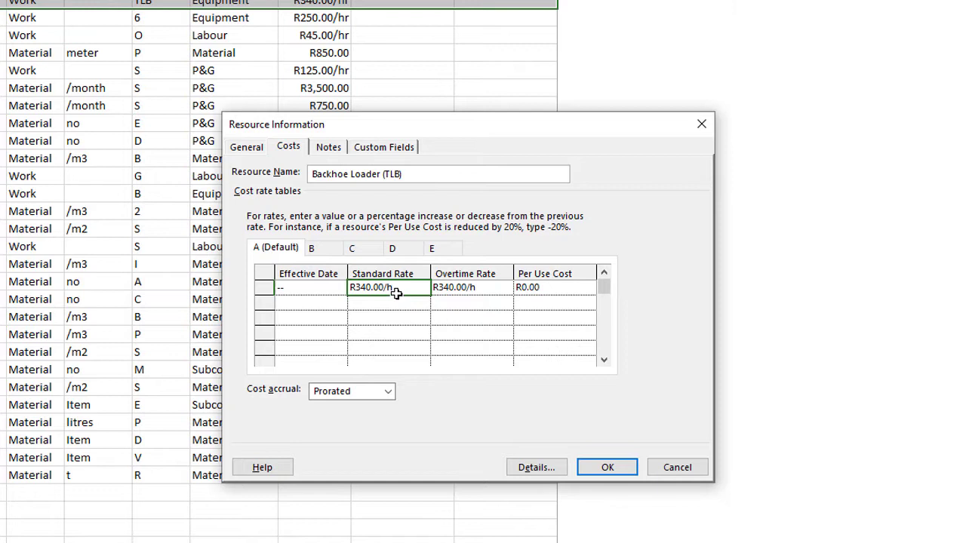
click(312, 249)
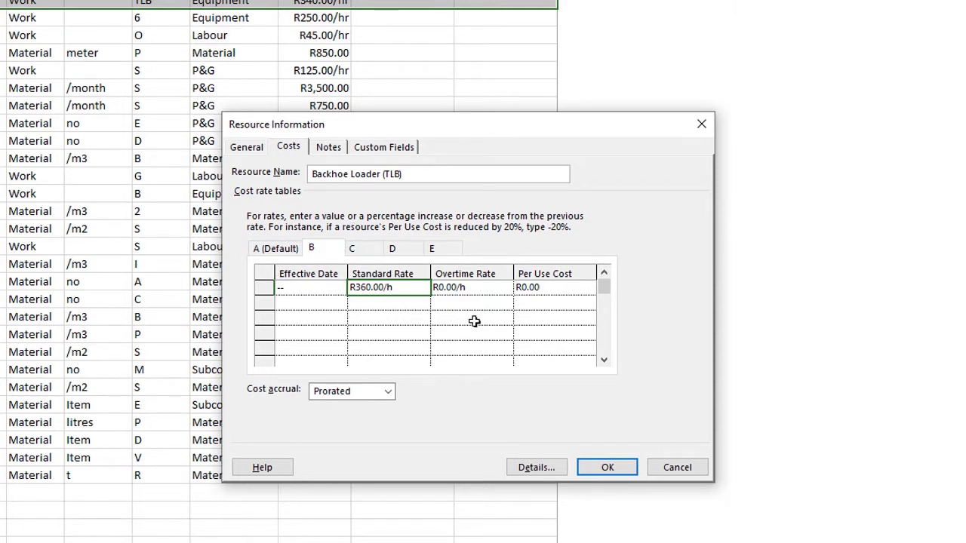
click(628, 469)
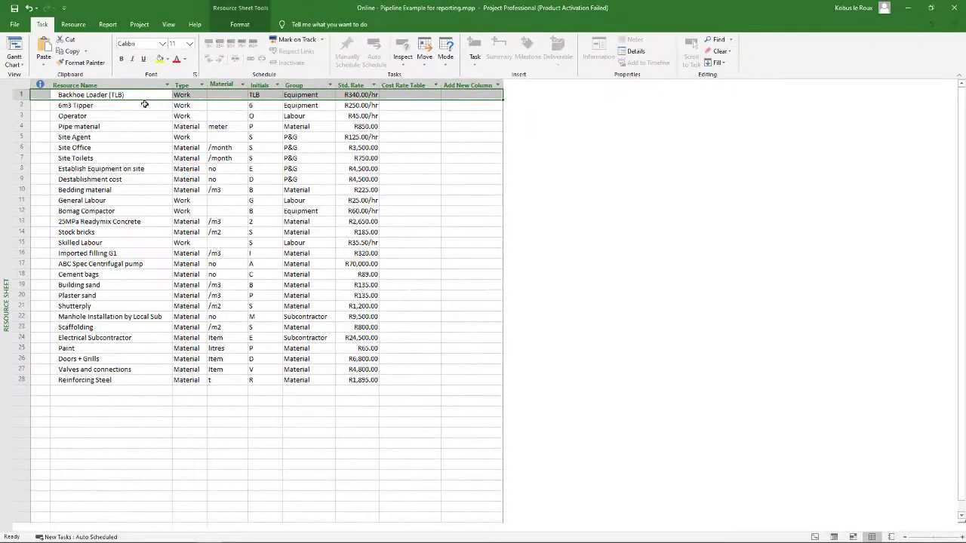
Review cost rate tables A and B of the 6m3 Tipper and table B of the Operator resource
click(141, 106)
double_click(142, 111)
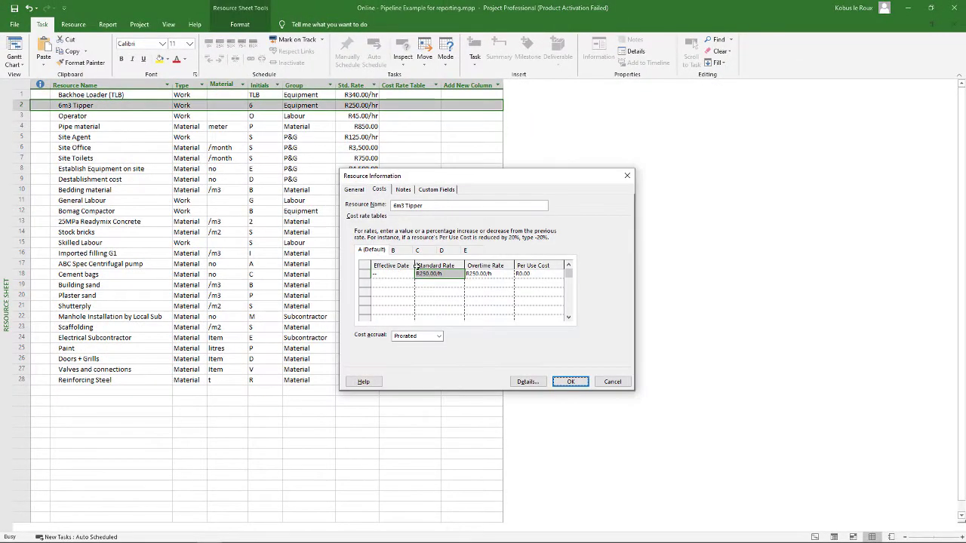
click(398, 250)
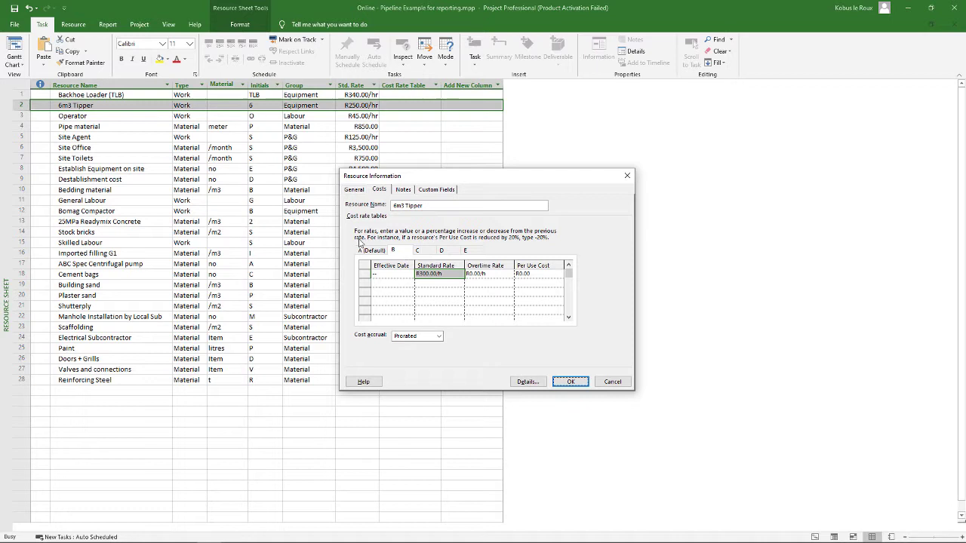
click(372, 249)
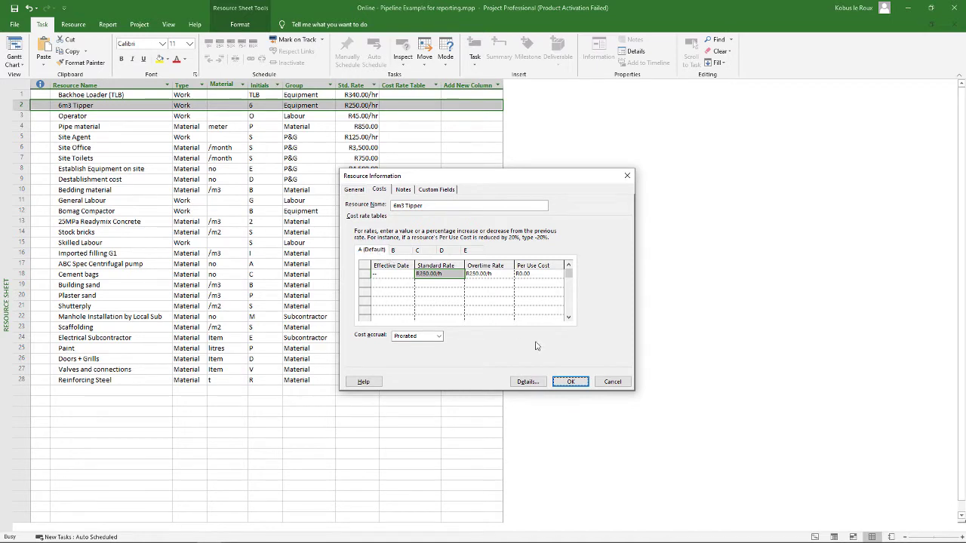
click(570, 380)
double_click(132, 117)
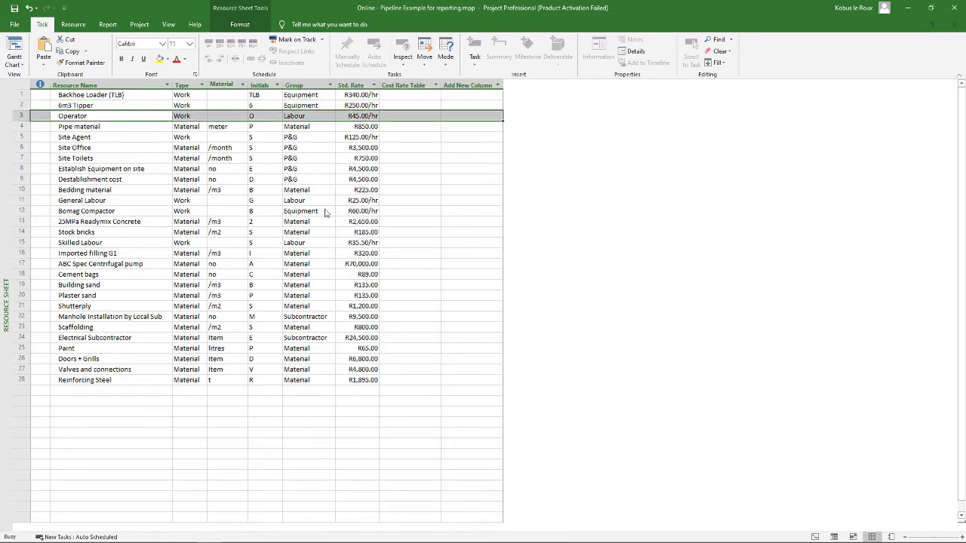
click(392, 250)
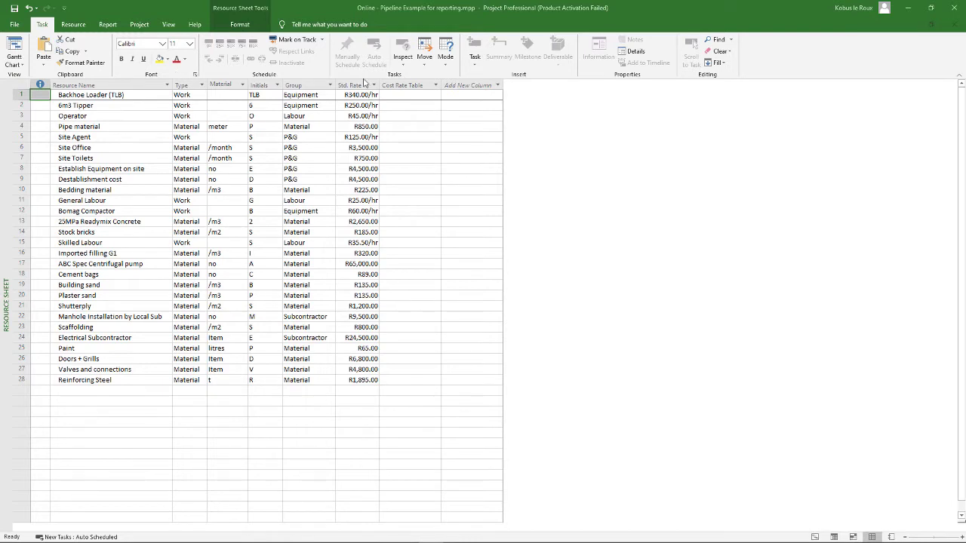
click(406, 117)
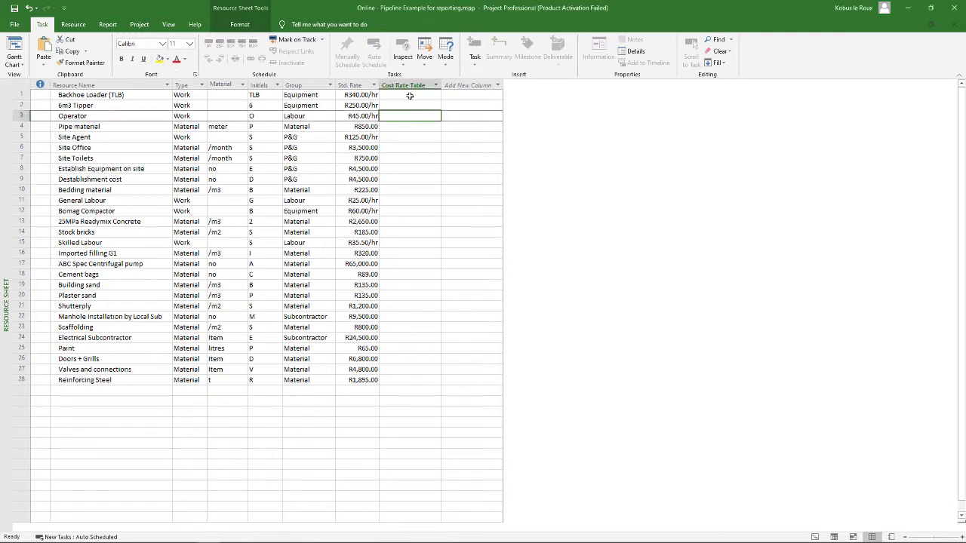
click(401, 212)
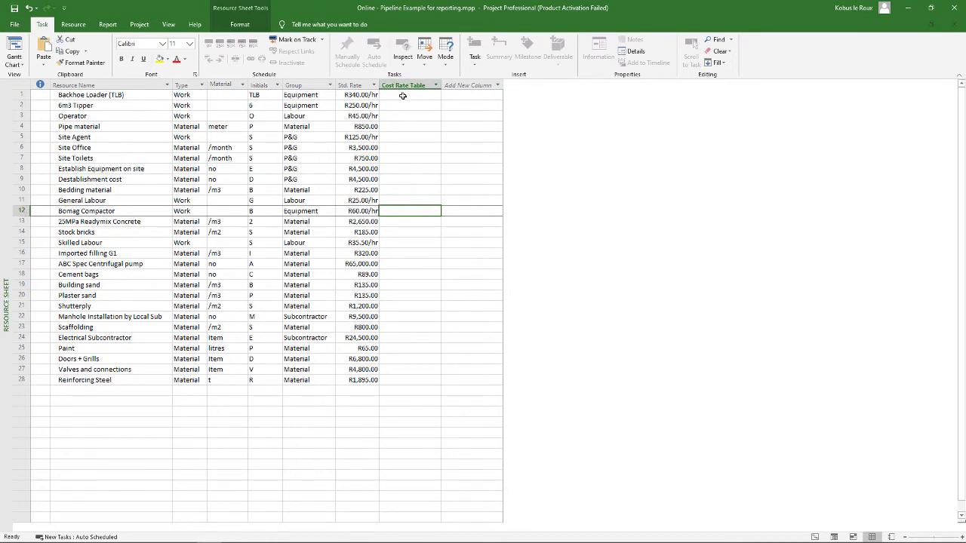
click(400, 179)
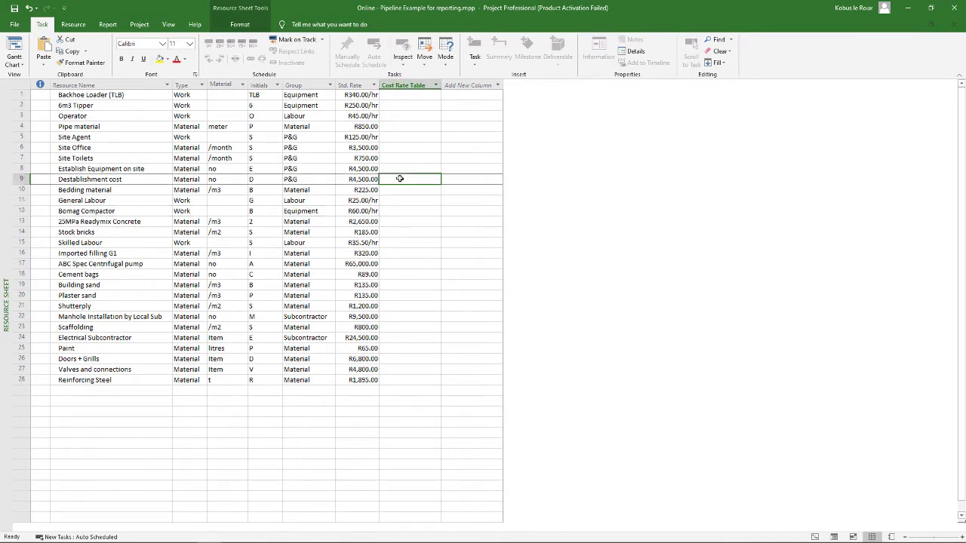
click(408, 188)
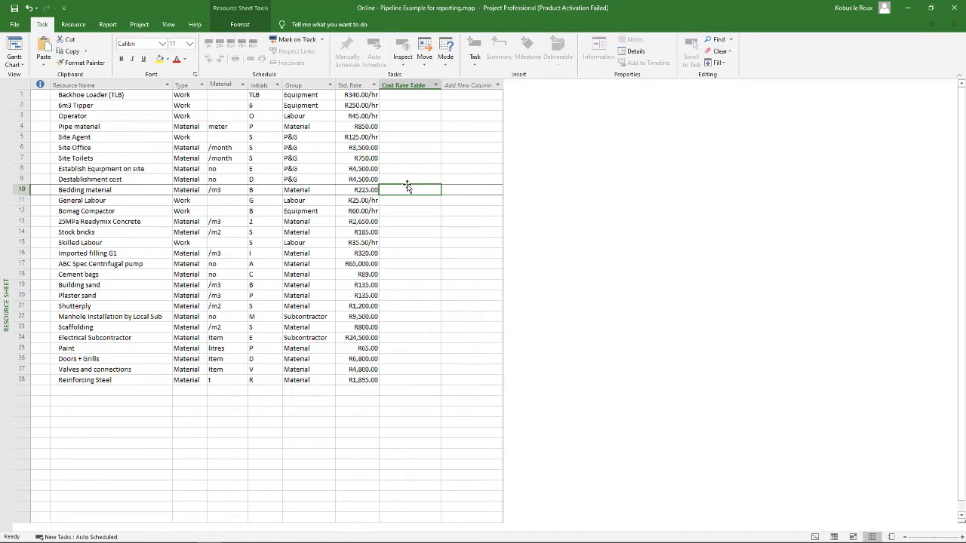
click(407, 203)
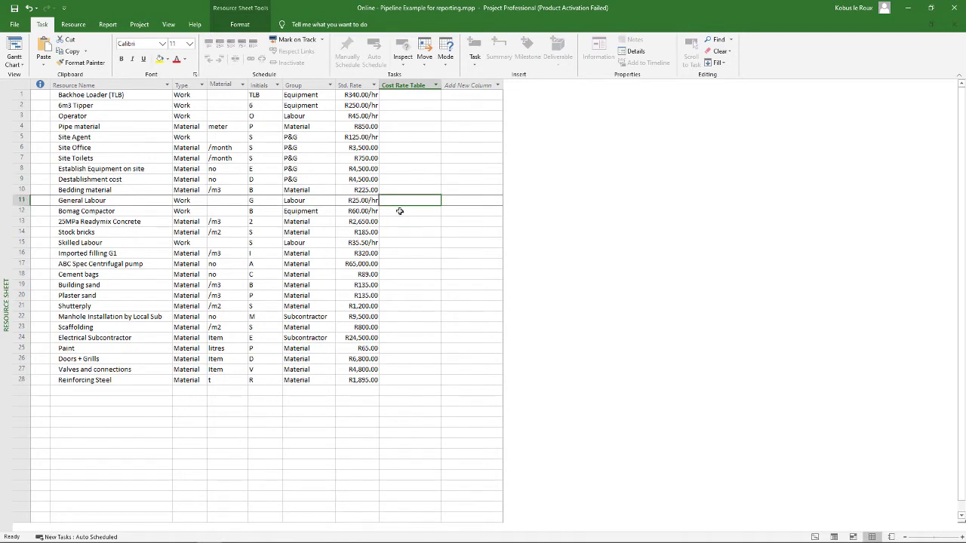
Switch to the Task Usage view and widen its table area to include the Cost Rate Table column
click(14, 63)
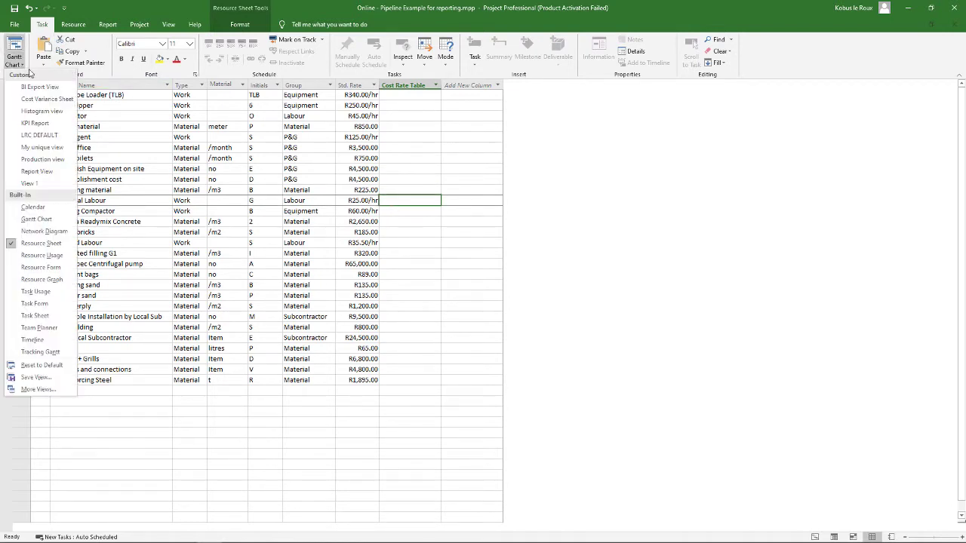
click(47, 292)
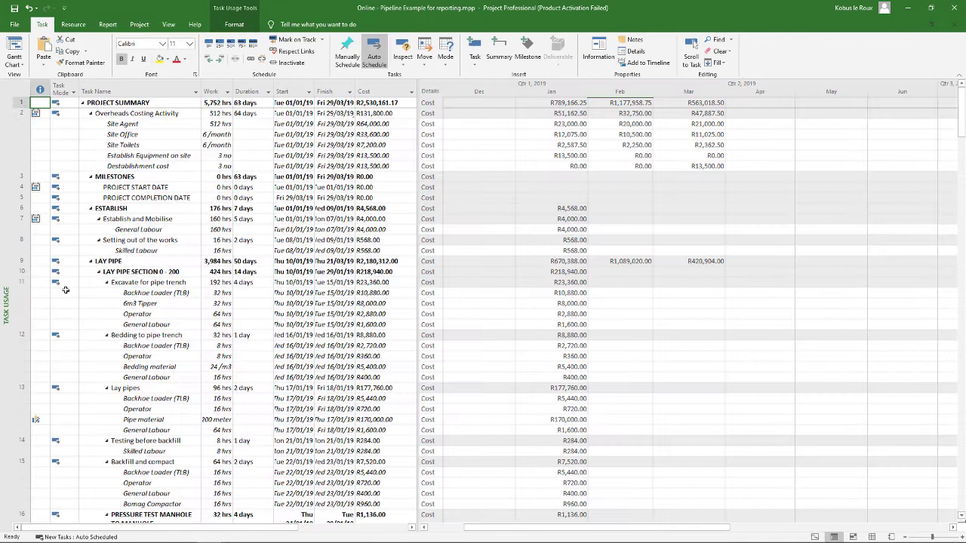
drag(417, 189, 482, 189)
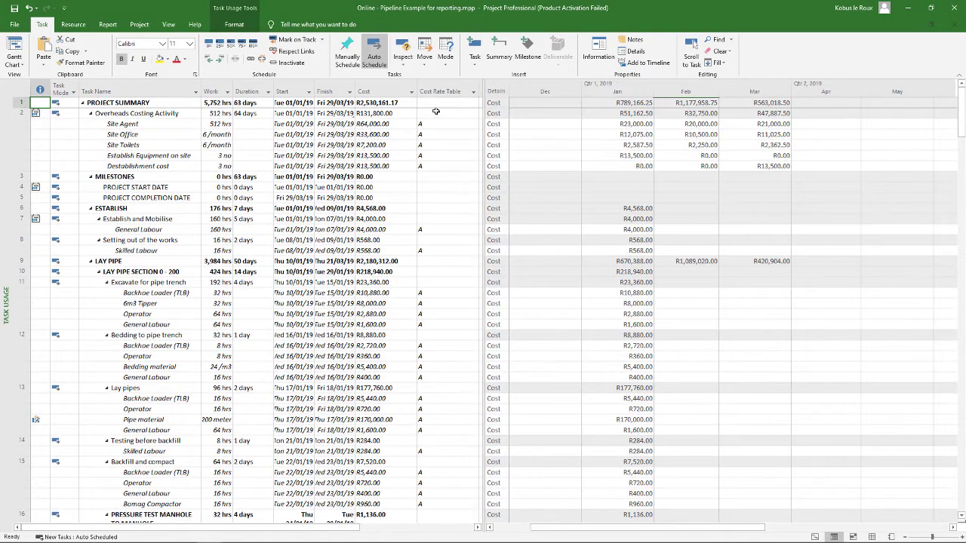
right_click(436, 91)
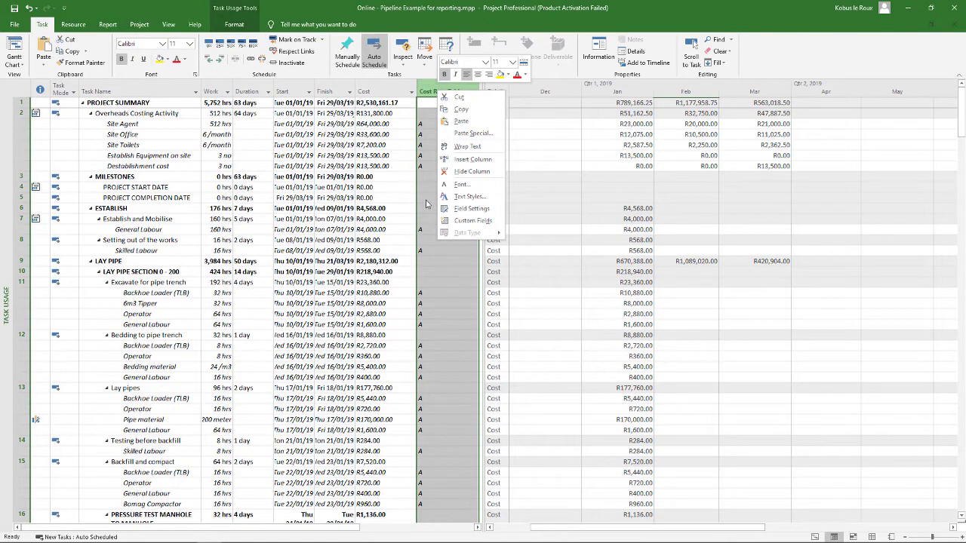
key(Escape)
click(460, 168)
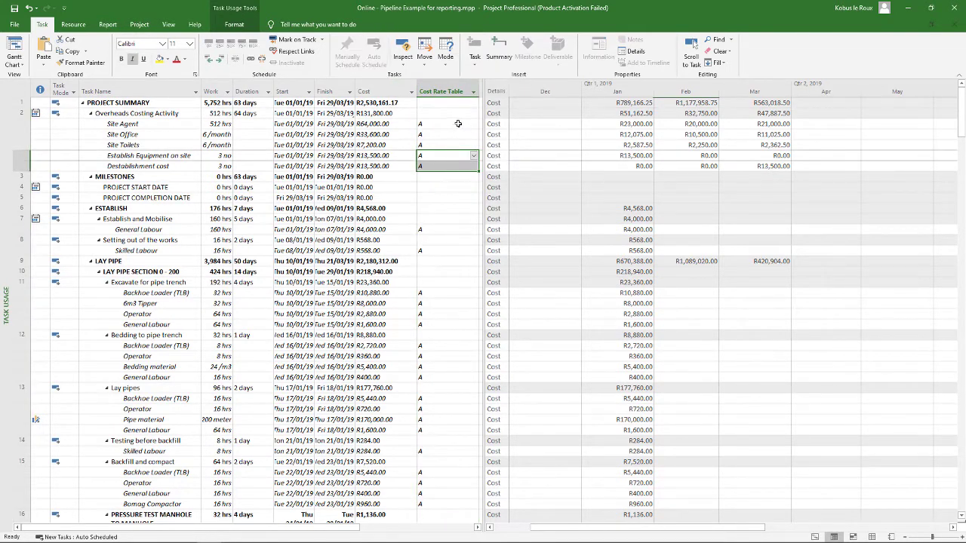
click(458, 123)
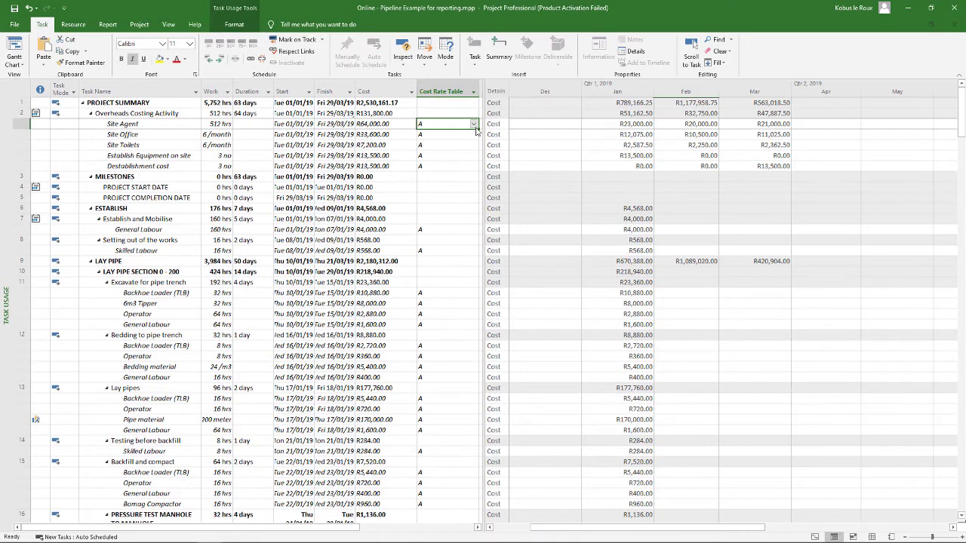
Set the cost rate table to B for the Backhoe Loader (TLB) assignment under the first Excavate for pipe trench task
drag(481, 181, 487, 181)
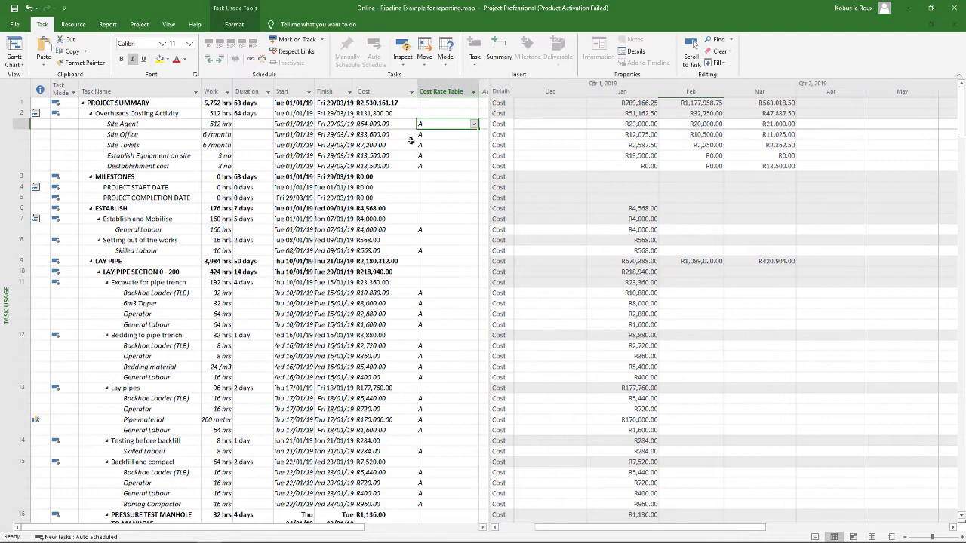
scroll(467, 185, down, 2)
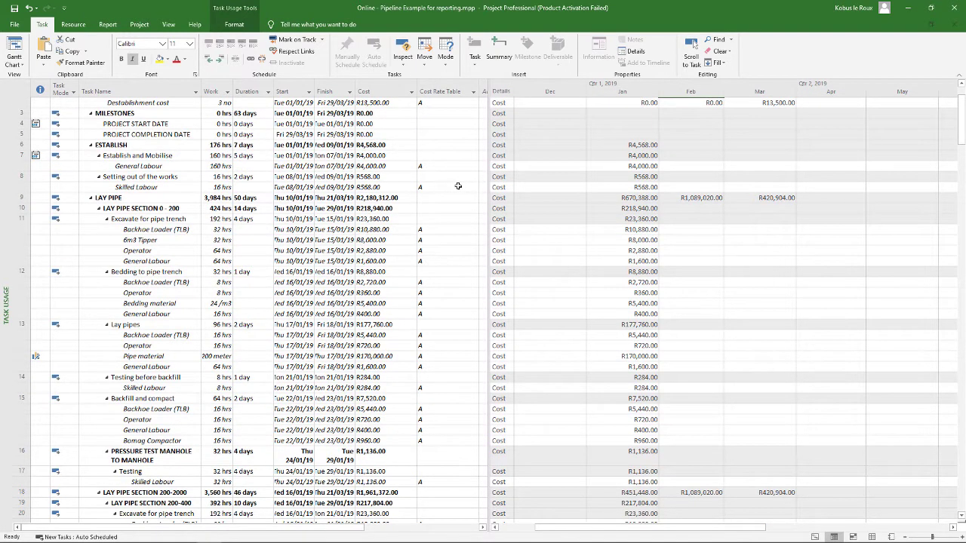
click(179, 228)
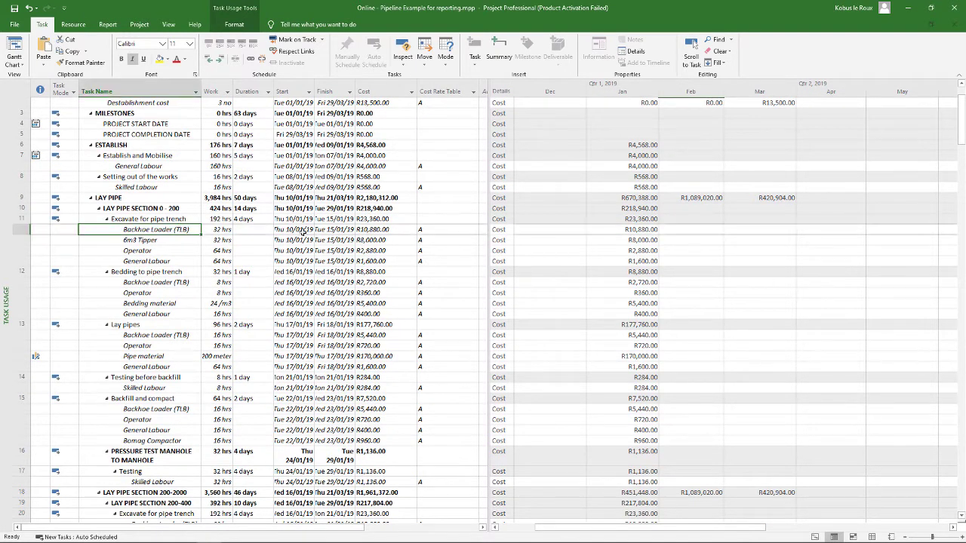
click(429, 230)
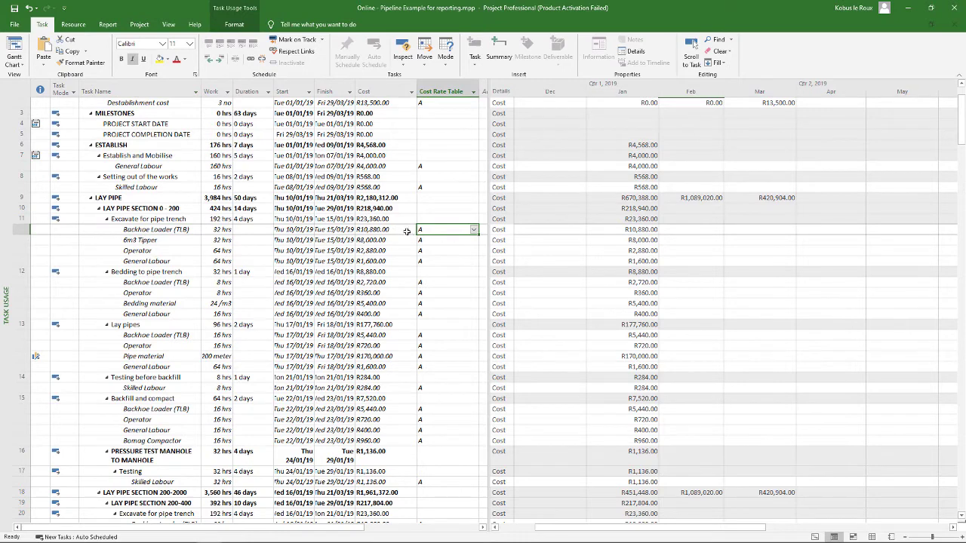
click(473, 230)
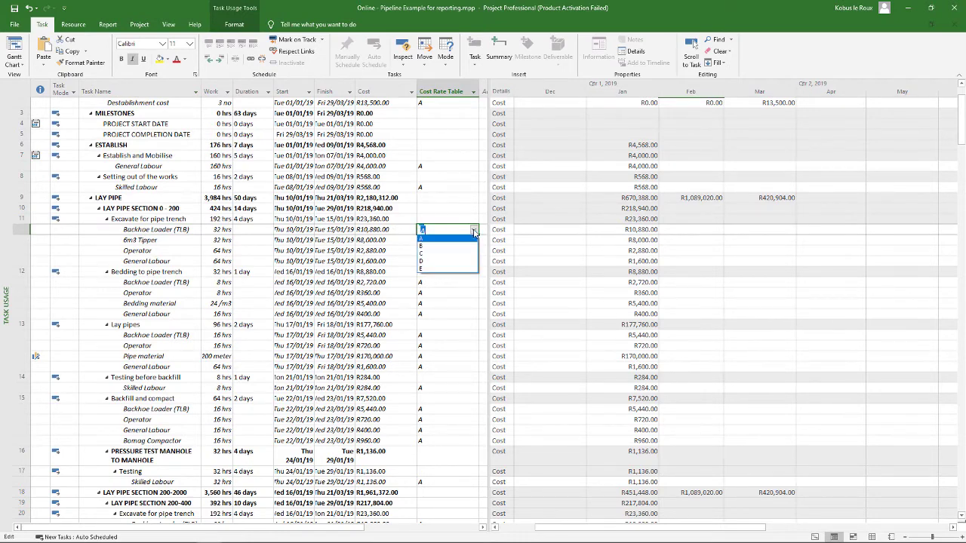
click(427, 247)
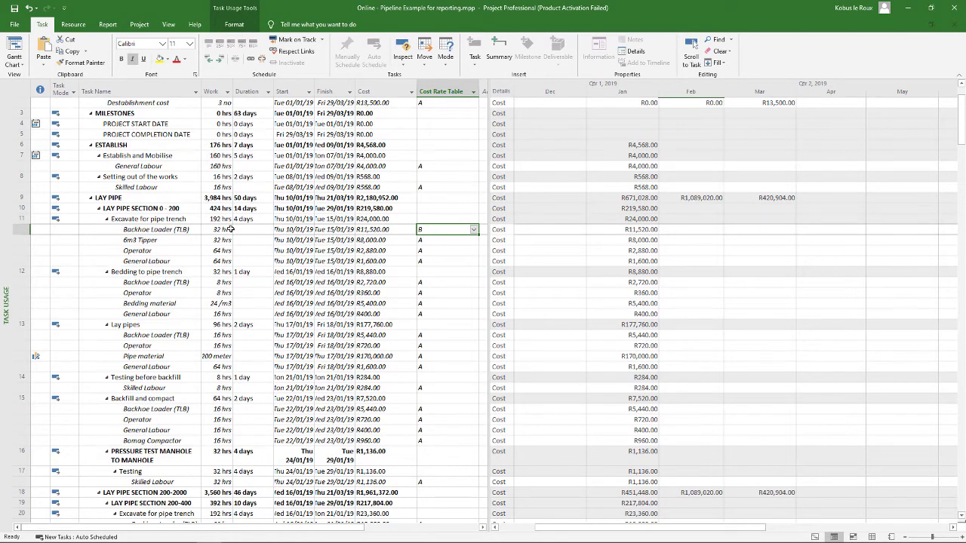
Return the Backhoe Loader (TLB) assignment under the first Excavate for pipe trench task to cost rate table A
click(475, 232)
click(456, 239)
click(168, 304)
scroll(185, 301, down, 3)
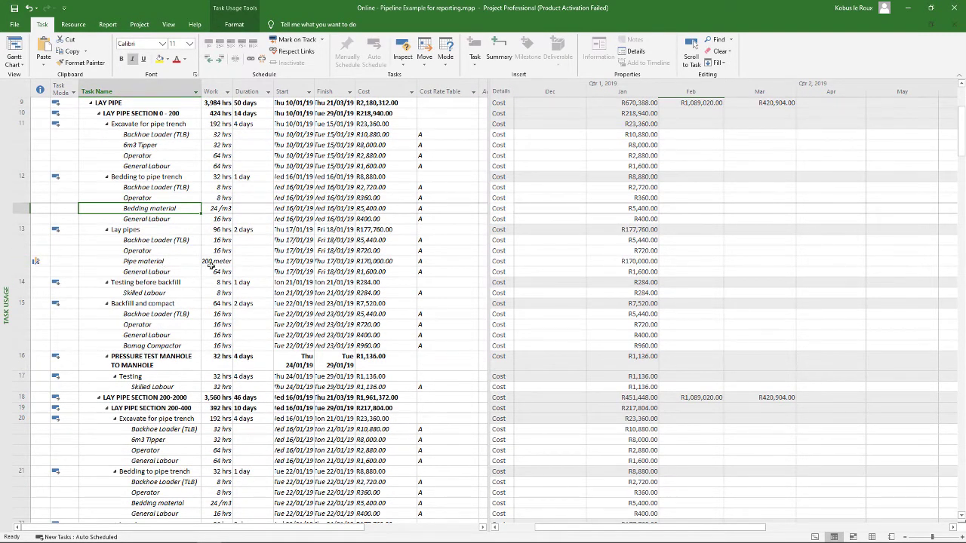
Check the assignment information for Pipe material under the first Lay pipes task, and set its cost rate table to B
scroll(211, 266, up, 1)
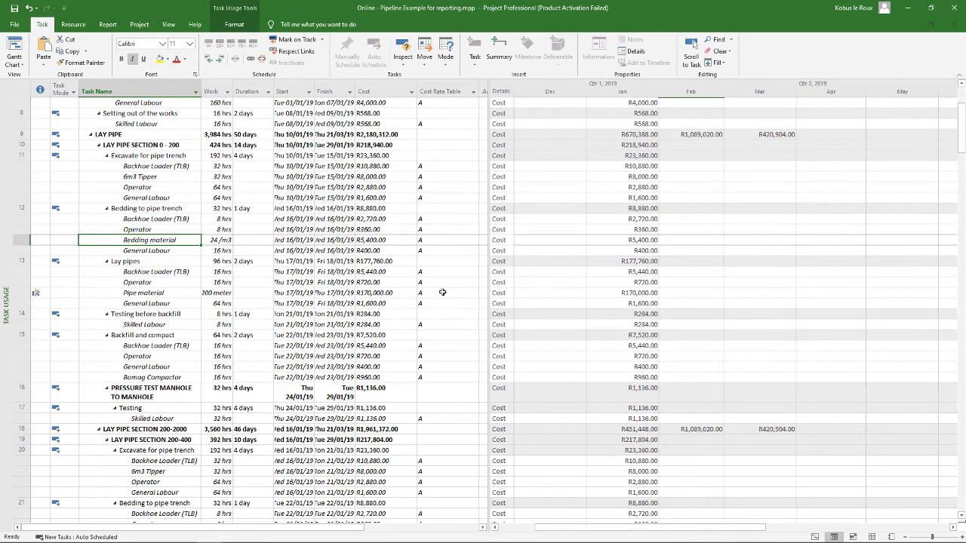
click(442, 292)
double_click(394, 293)
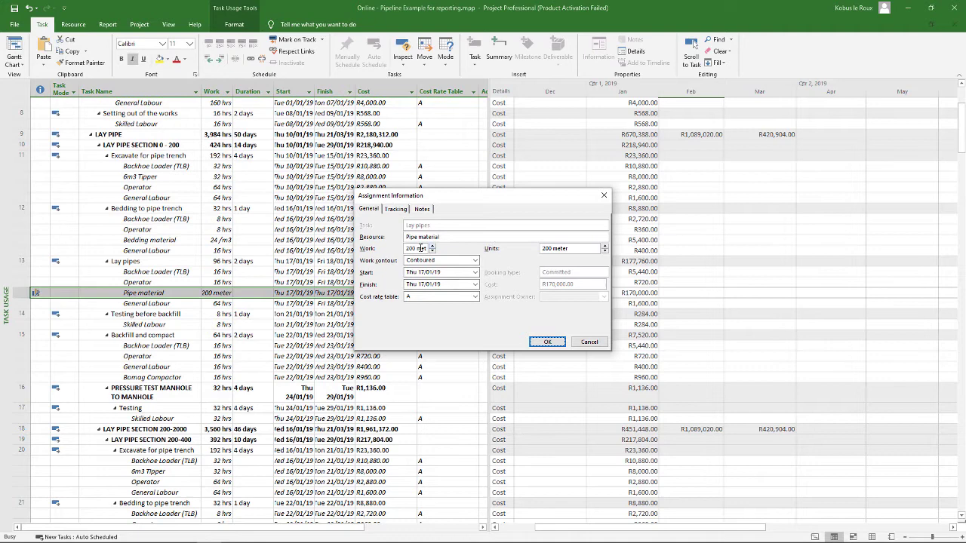
click(549, 342)
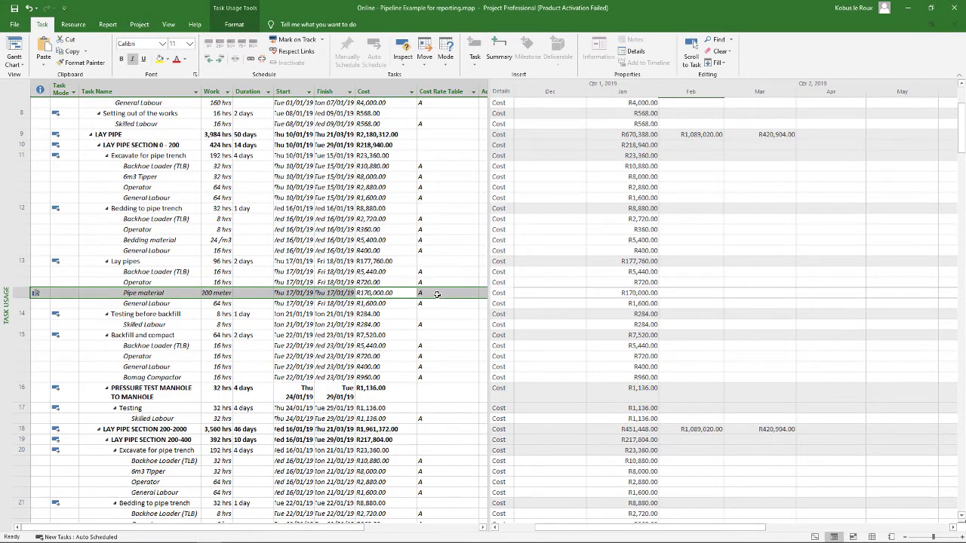
click(437, 293)
click(473, 292)
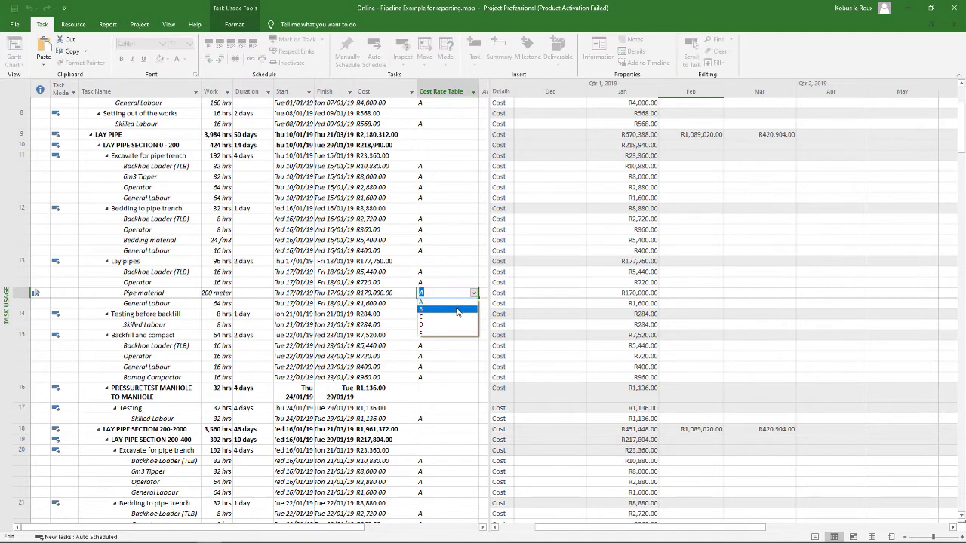
click(459, 312)
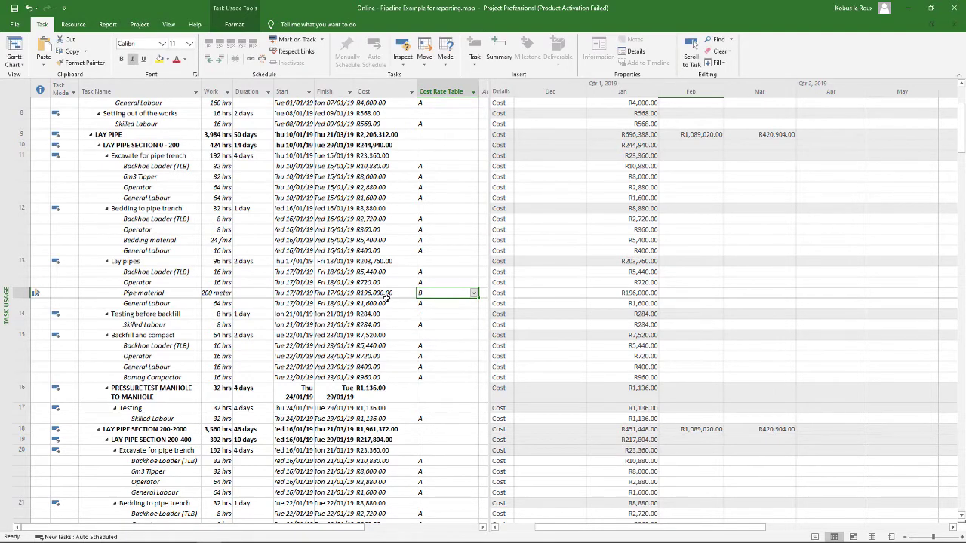
Return the Pipe material assignment under the first Lay pipes task to cost rate table A
click(474, 293)
click(464, 304)
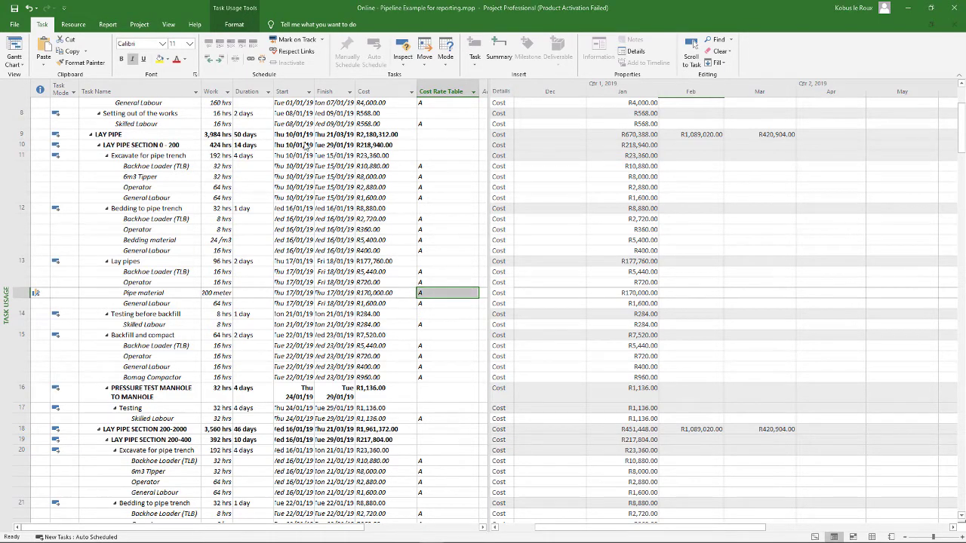
click(454, 220)
scroll(458, 271, up, 4)
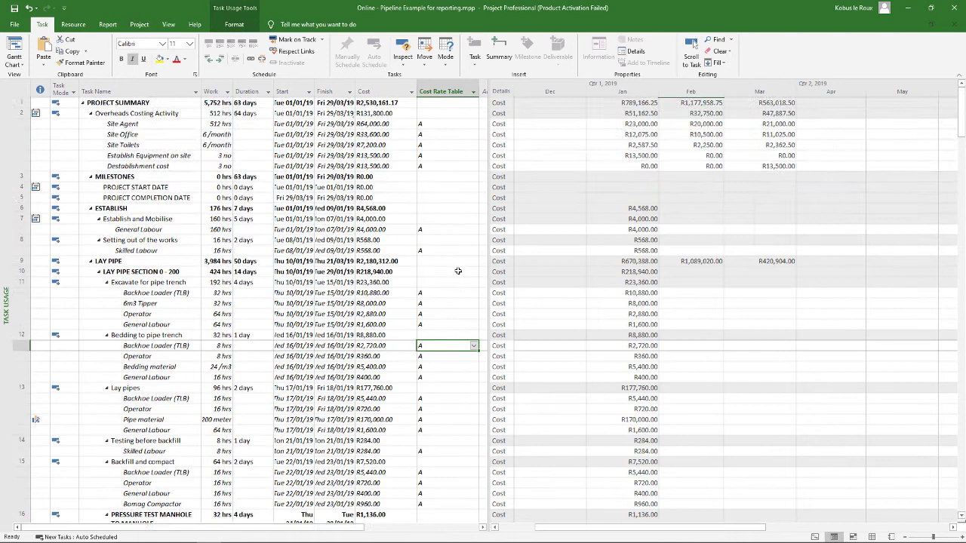
Widen the table area and rename the custom task cost field Cost1 to Gross Cost
drag(490, 176, 528, 173)
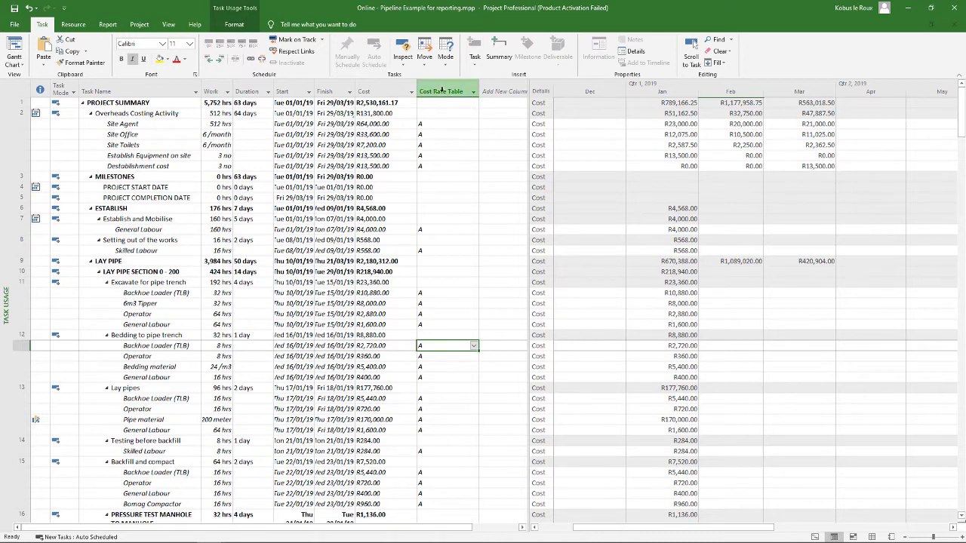
right_click(442, 89)
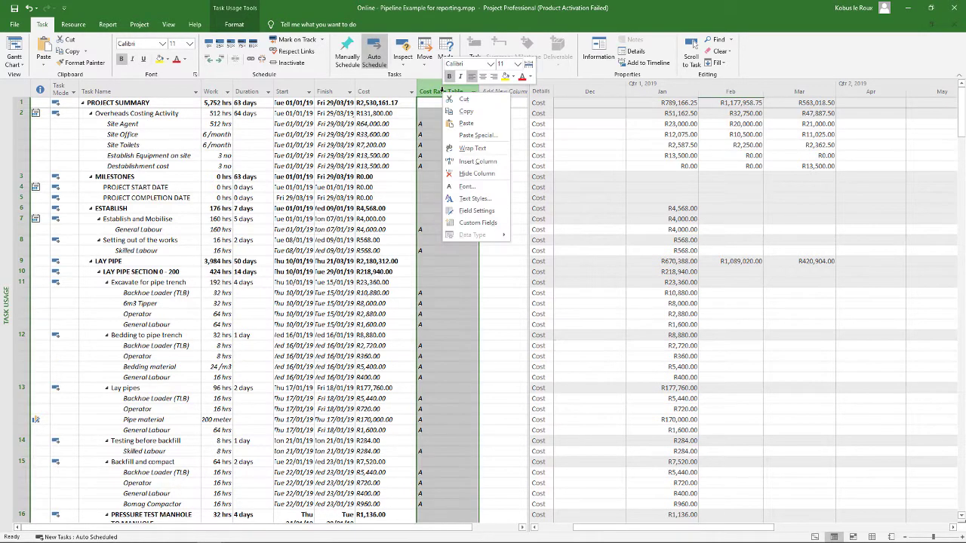
click(481, 224)
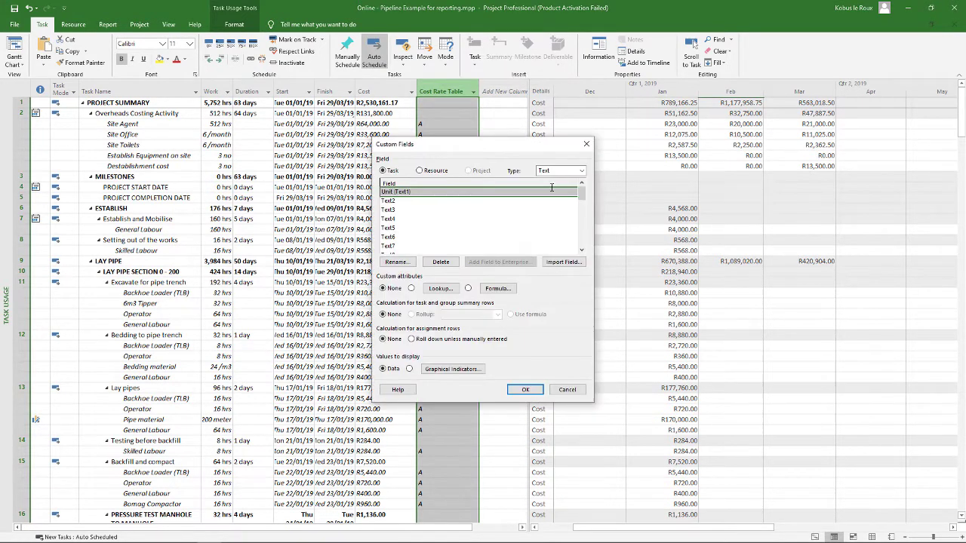
click(581, 172)
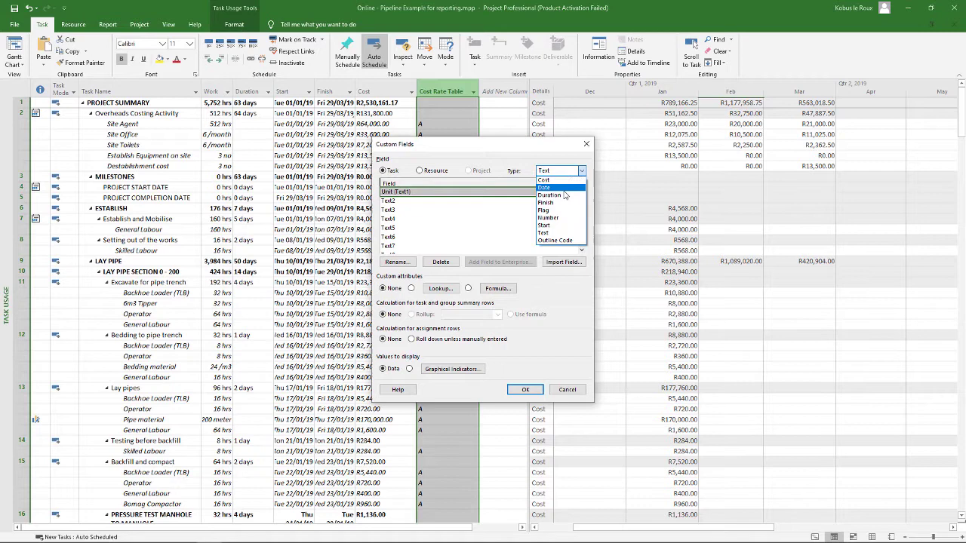
click(543, 180)
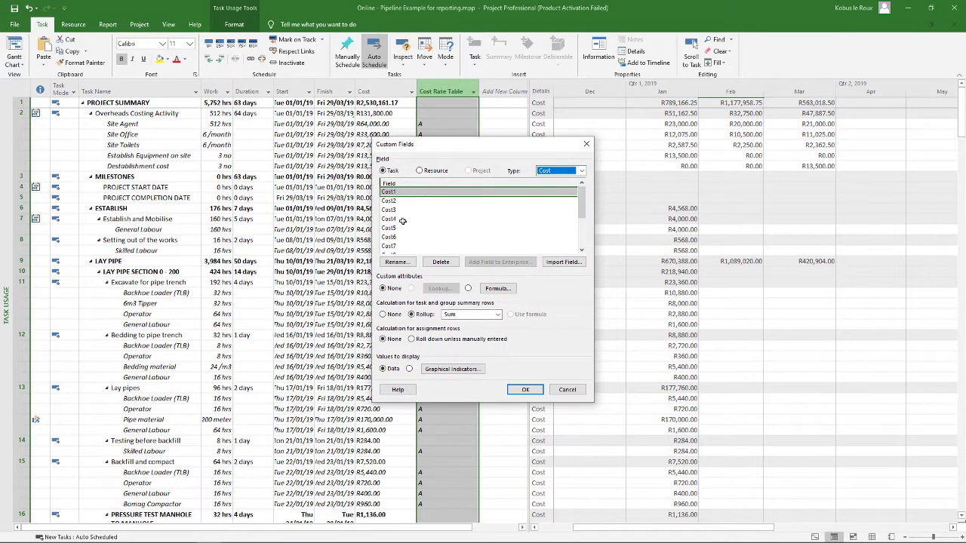
click(398, 262)
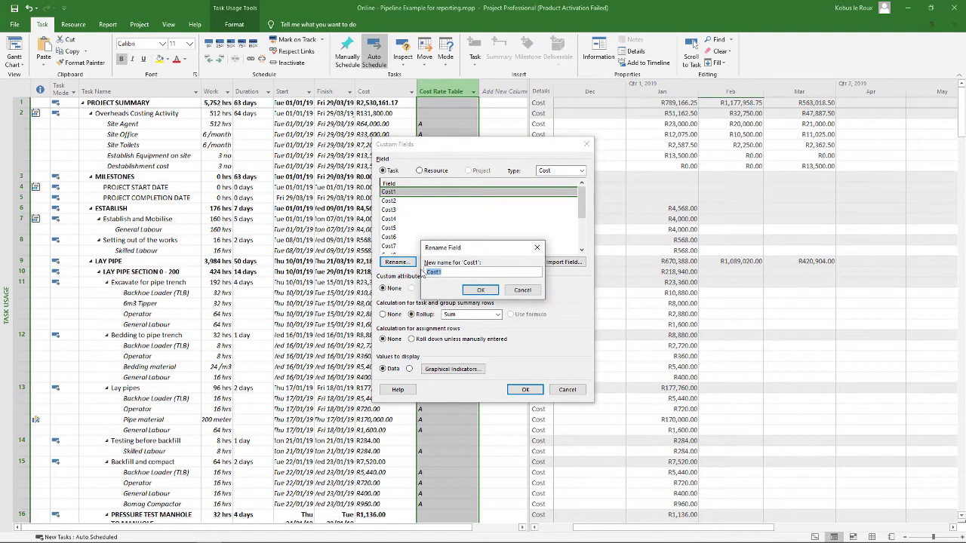
text(C)
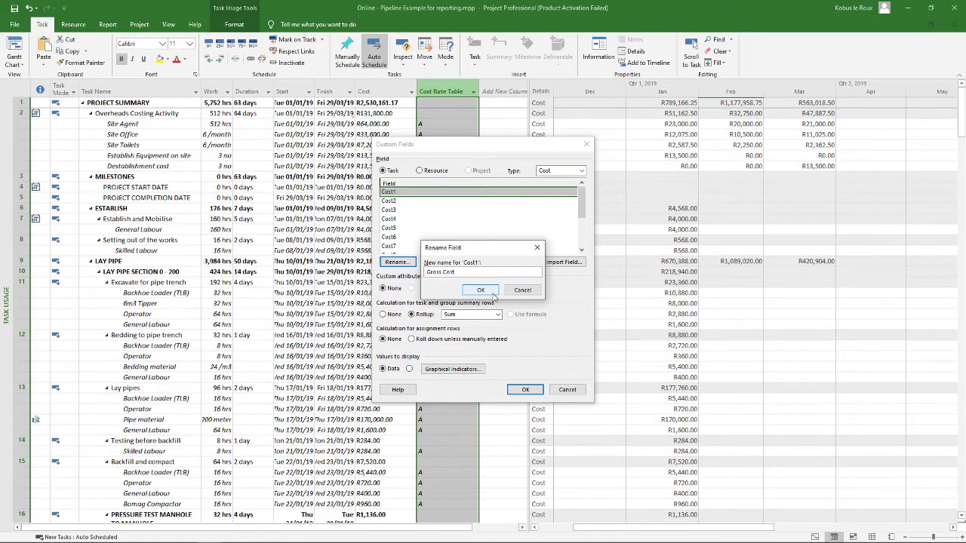
click(491, 291)
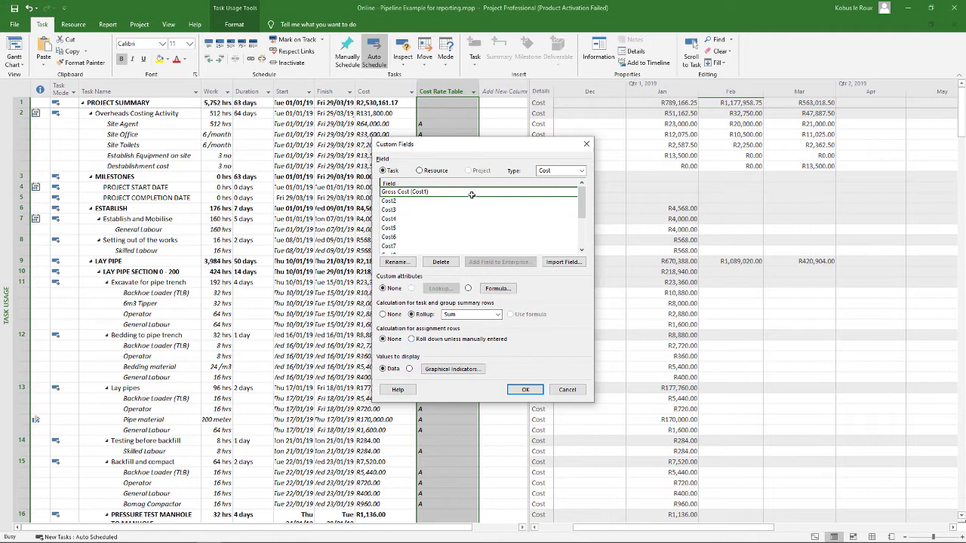
click(526, 389)
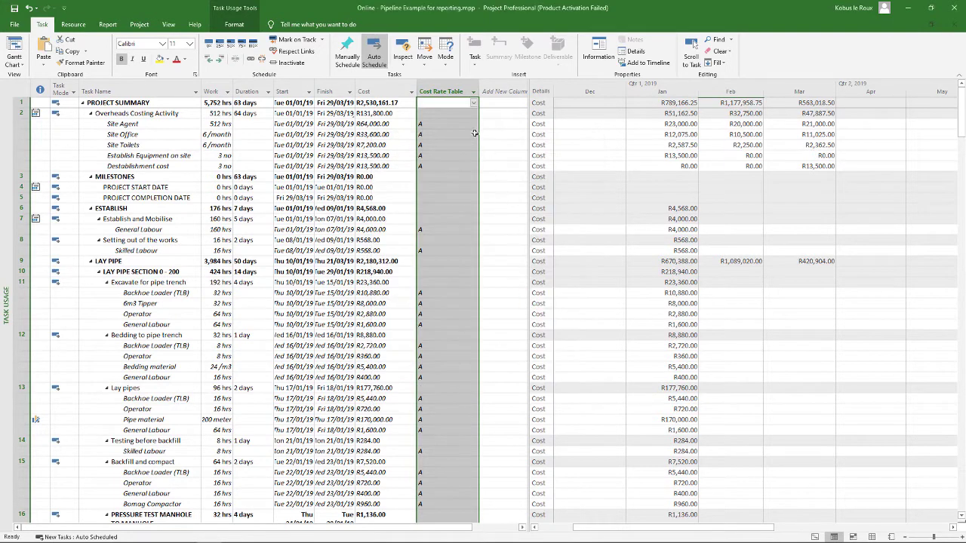
Insert the Gross Cost (Cost1) column before the Cost Rate Table column and widen the table area
right_click(436, 91)
click(473, 153)
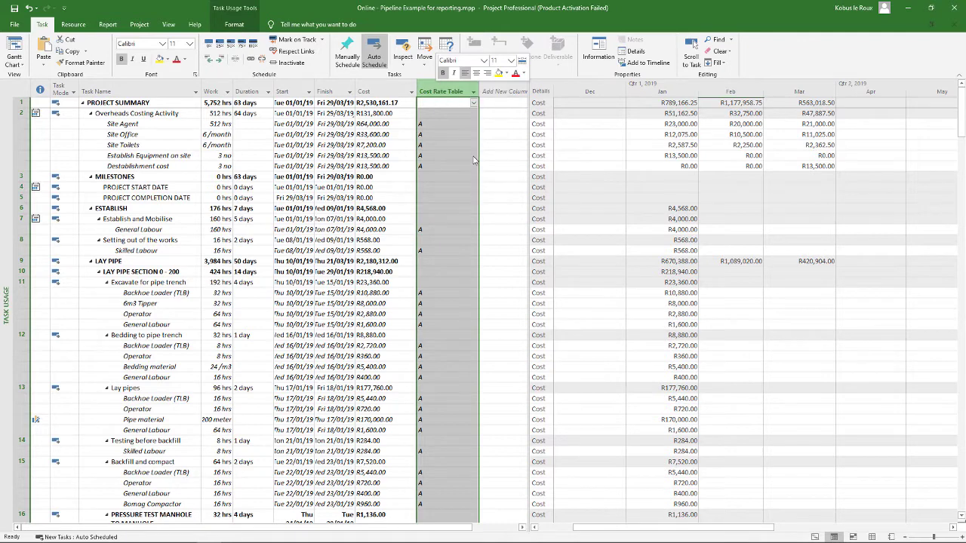
text(cost)
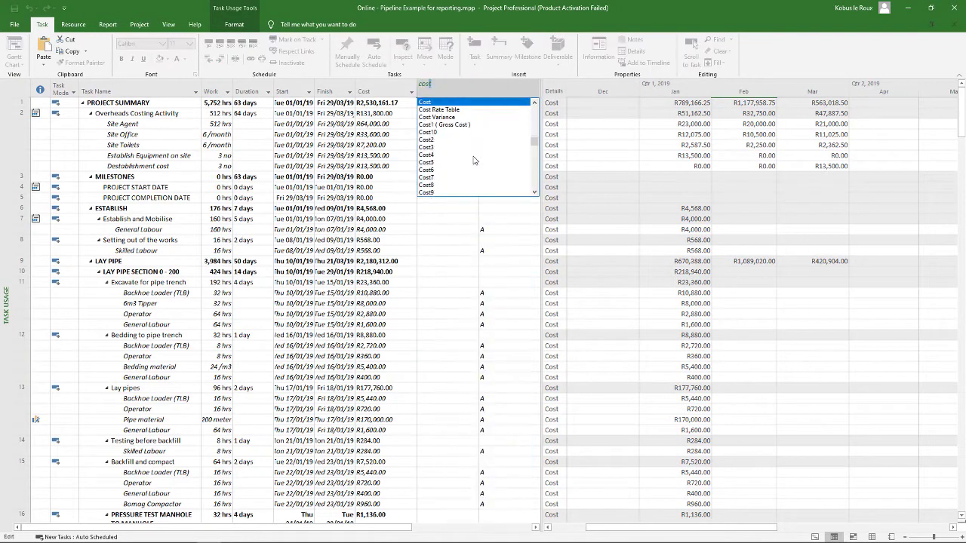
click(457, 125)
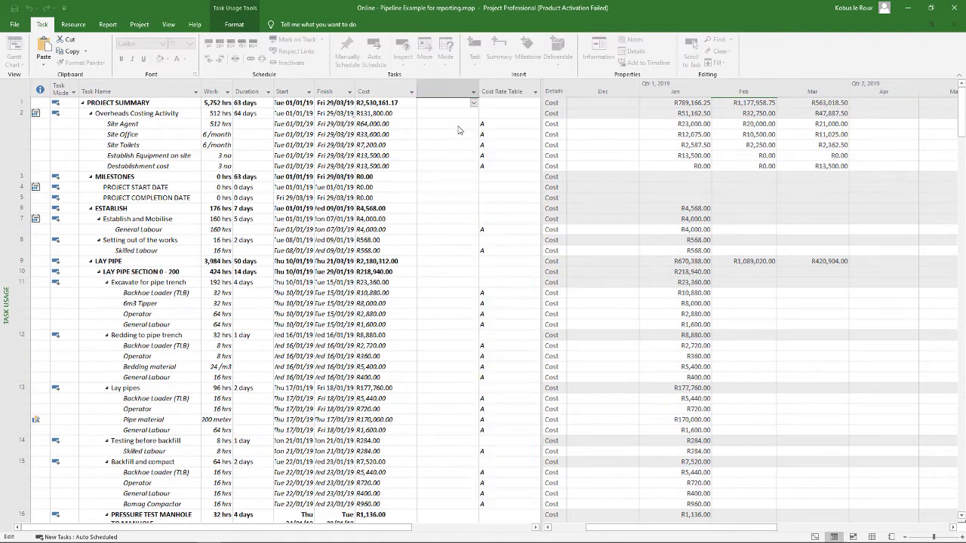
click(466, 189)
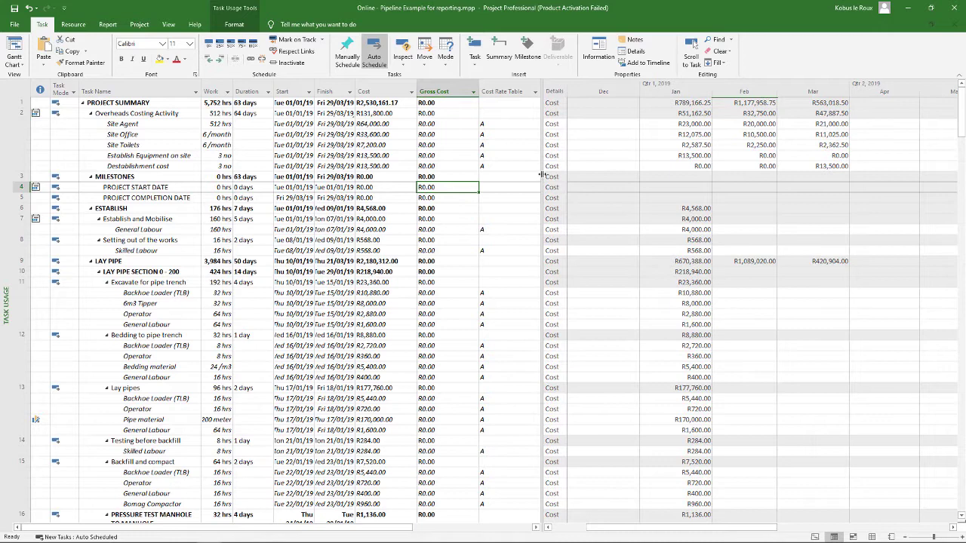
drag(543, 178, 570, 178)
Set the Site Agent assignment to cost rate table B and fill that value down to all assignments in the project
click(533, 128)
click(533, 128)
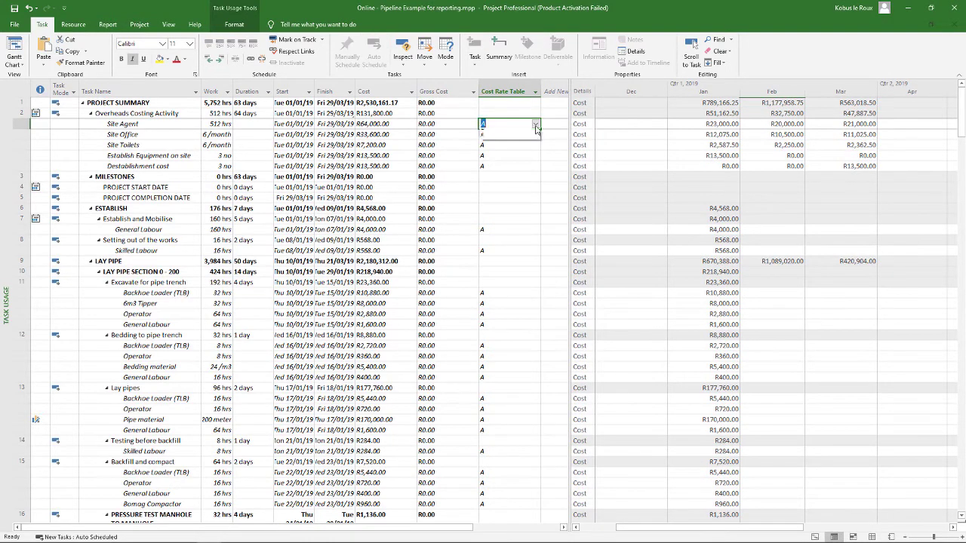
click(507, 143)
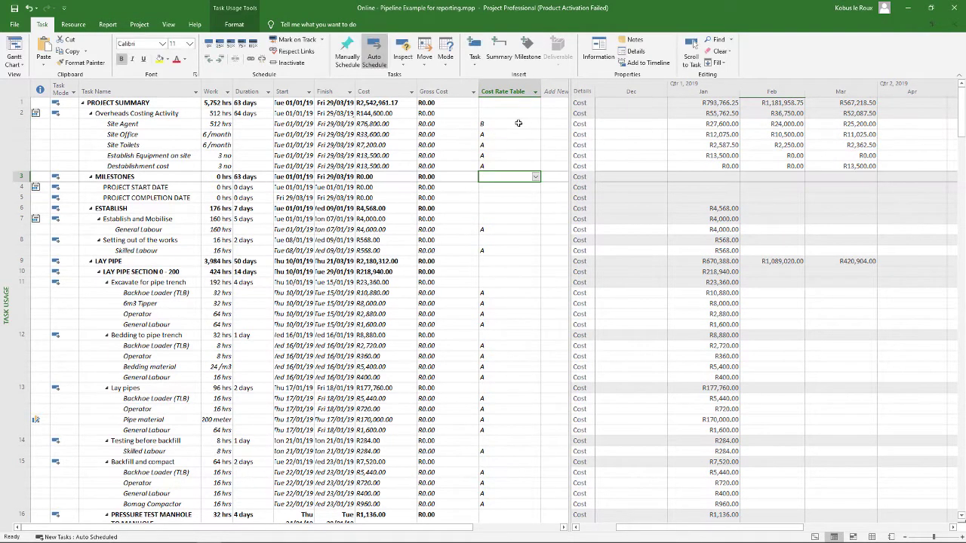
click(539, 126)
drag(537, 126, 521, 379)
scroll(530, 387, up, 6)
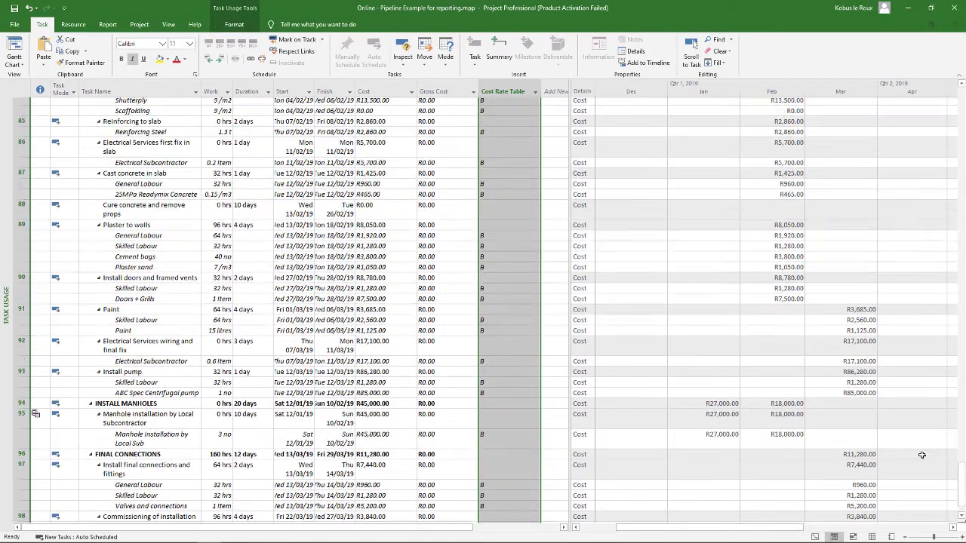
drag(962, 475, 737, 125)
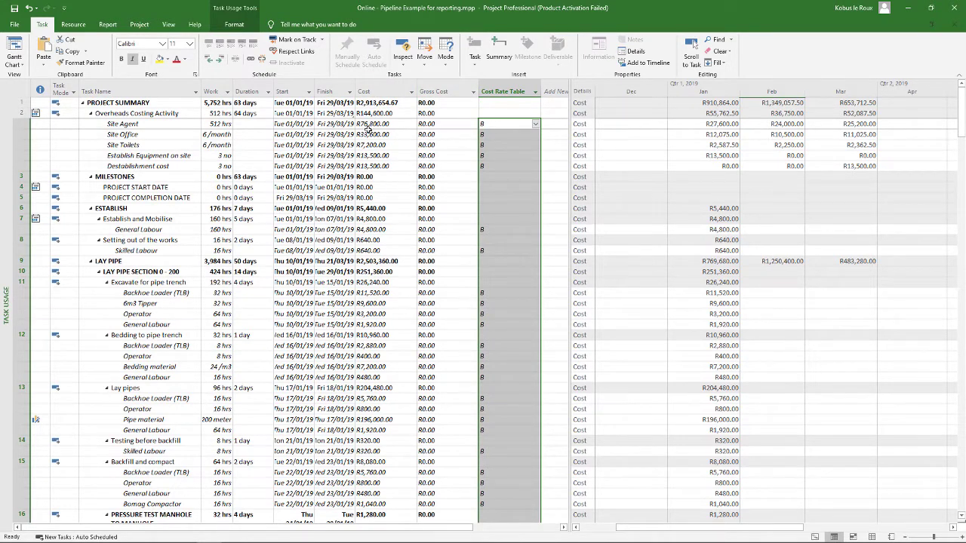
Copy the Cost values of all rows, from Project Summary to Project Complete, into the Gross Cost column
drag(380, 118, 383, 124)
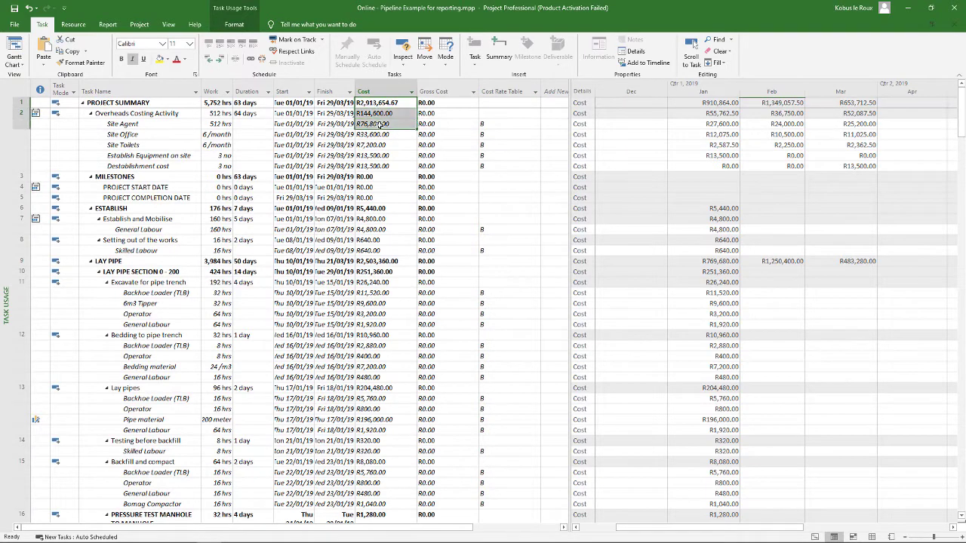
click(377, 104)
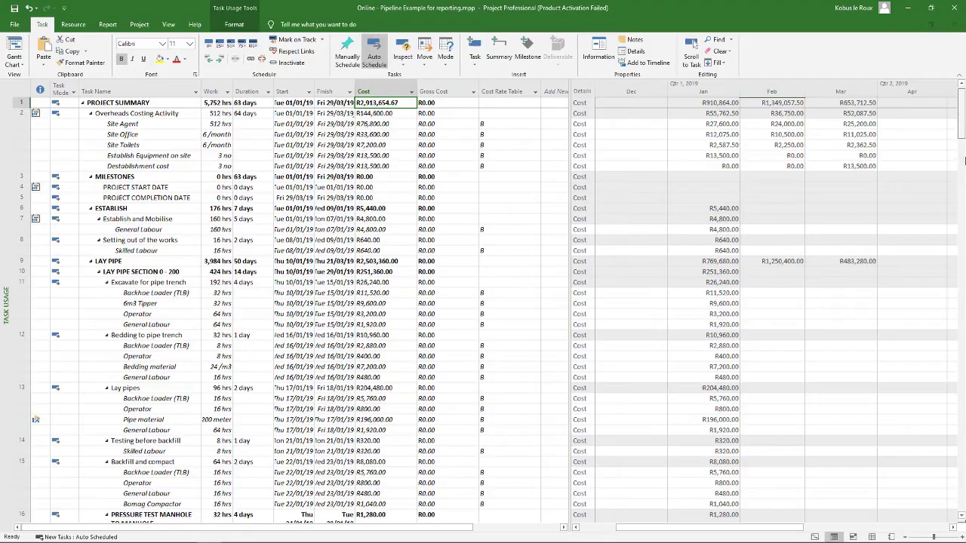
drag(961, 123, 962, 494)
click(397, 511)
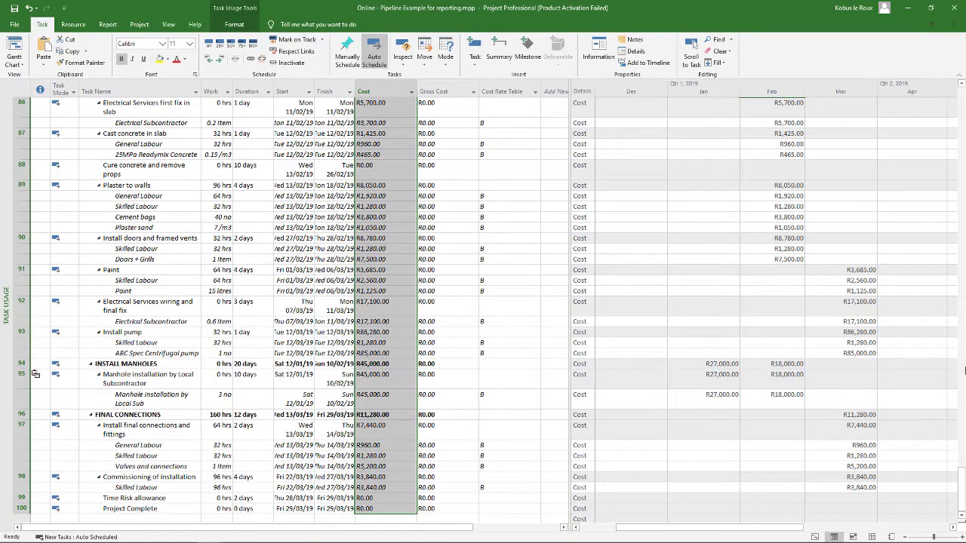
drag(960, 482, 959, 105)
right_click(438, 105)
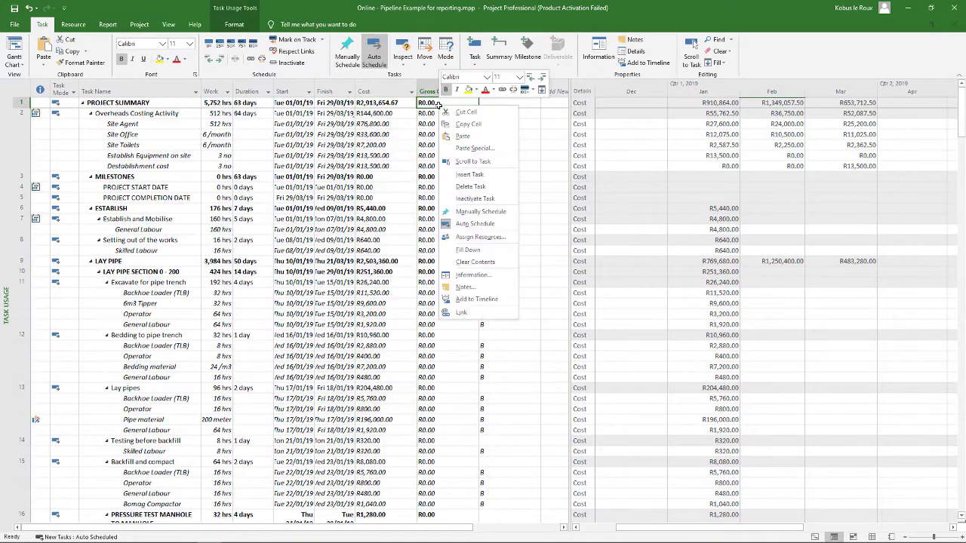
click(468, 138)
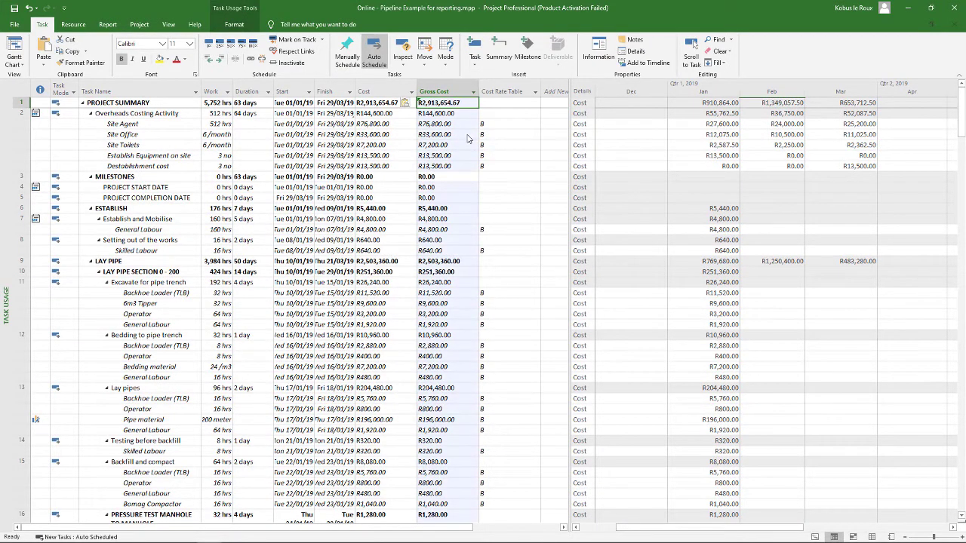
Set the Site Agent assignment to cost rate table A and fill that value down to all assignments in the project
click(500, 145)
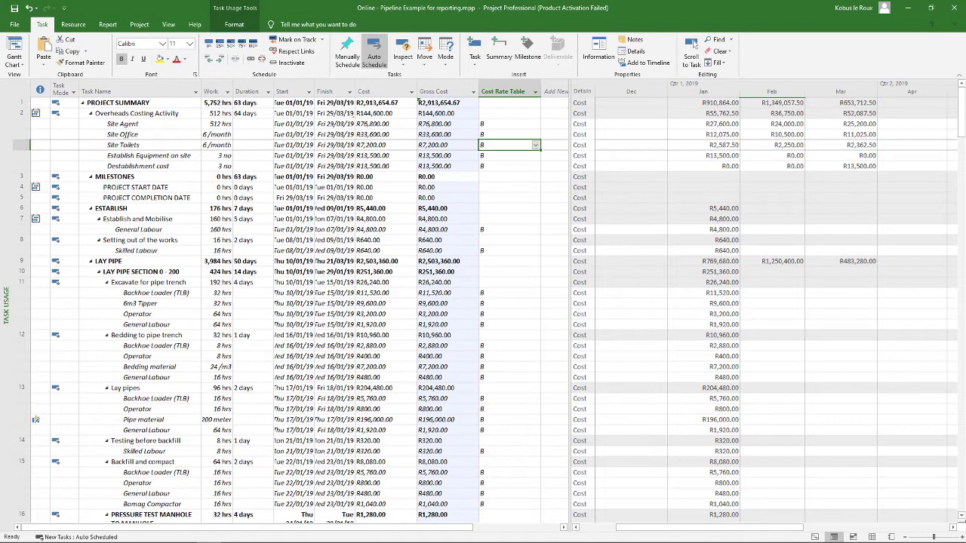
click(510, 145)
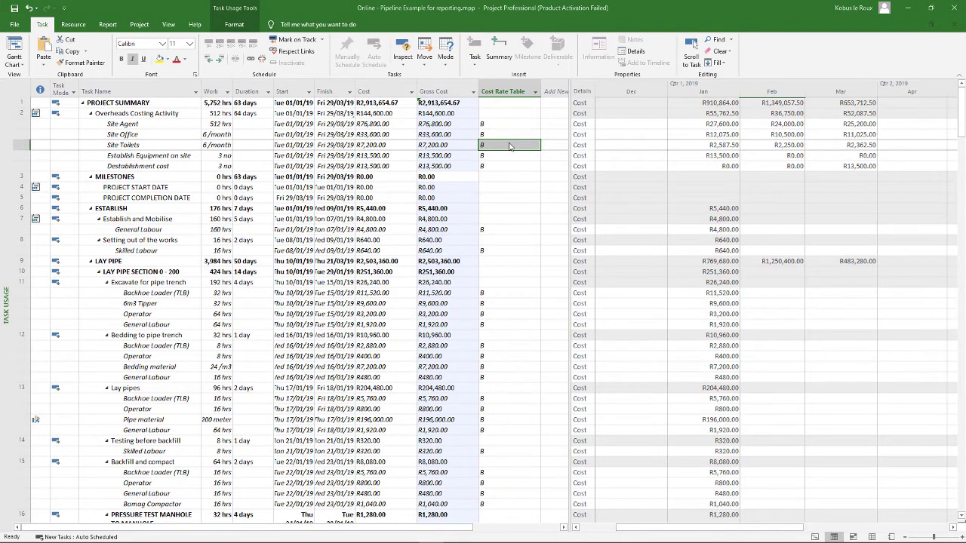
click(535, 126)
click(535, 125)
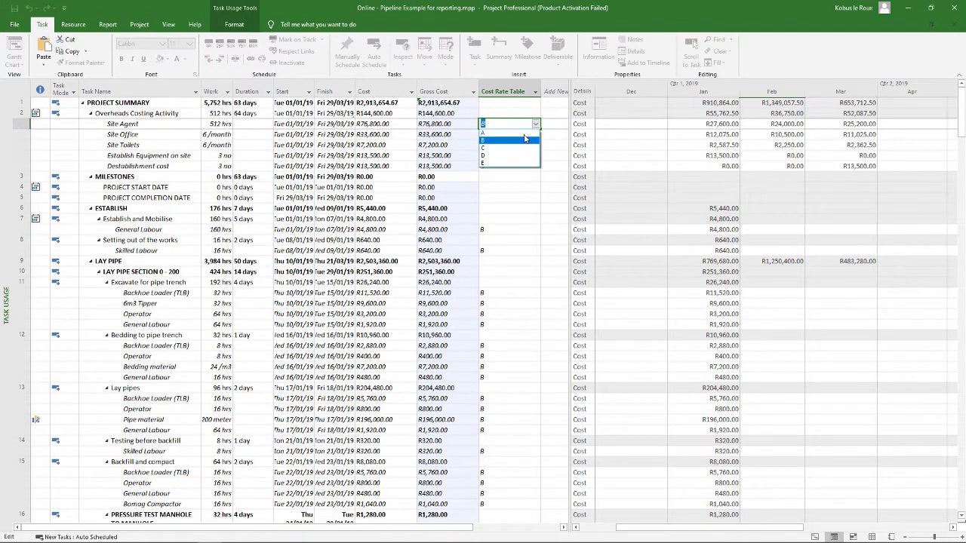
click(495, 133)
key(Down)
key(Down)
key(Down)
drag(528, 125, 811, 436)
key(ctrl+d)
key(Left)
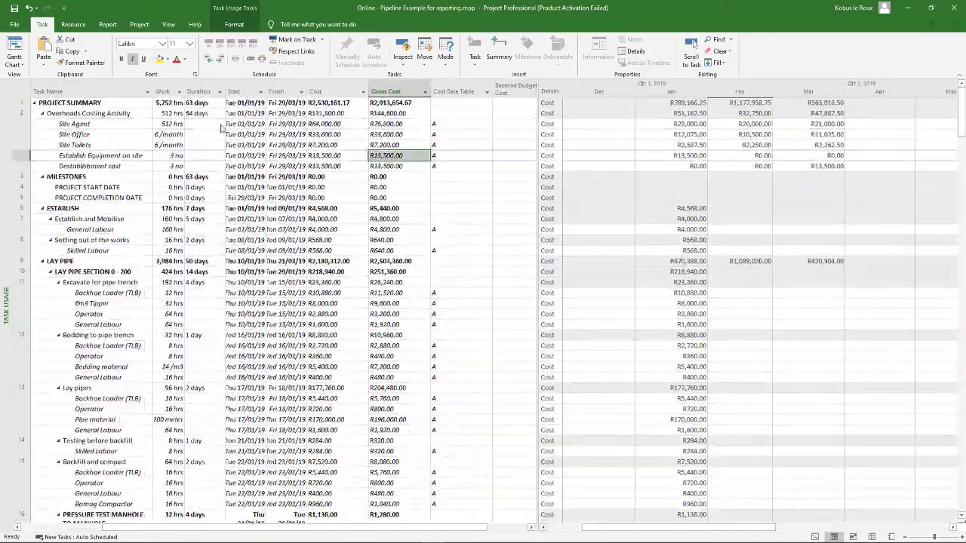
Narrow the table area so that it ends just after the Cost Rate Table column
click(476, 215)
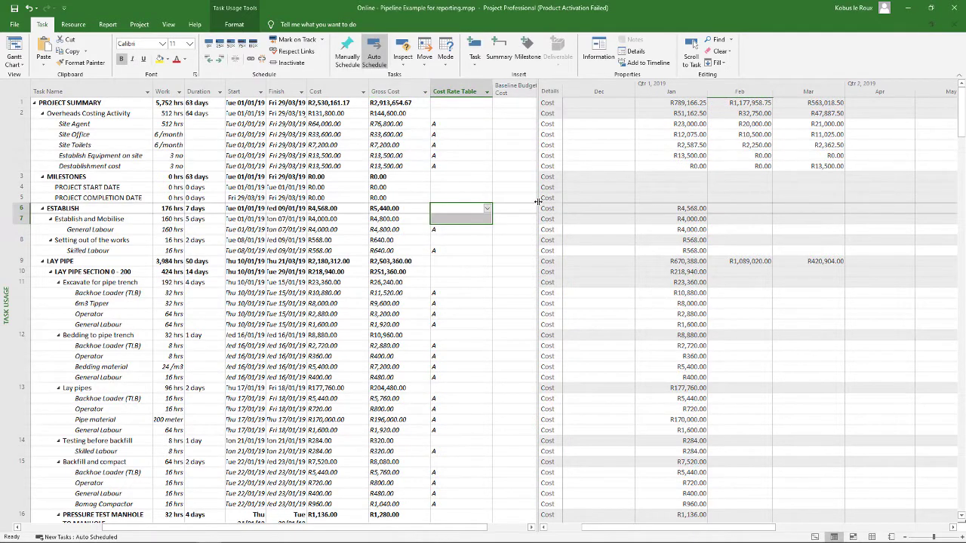
drag(537, 205, 485, 209)
key(Up)
key(Up)
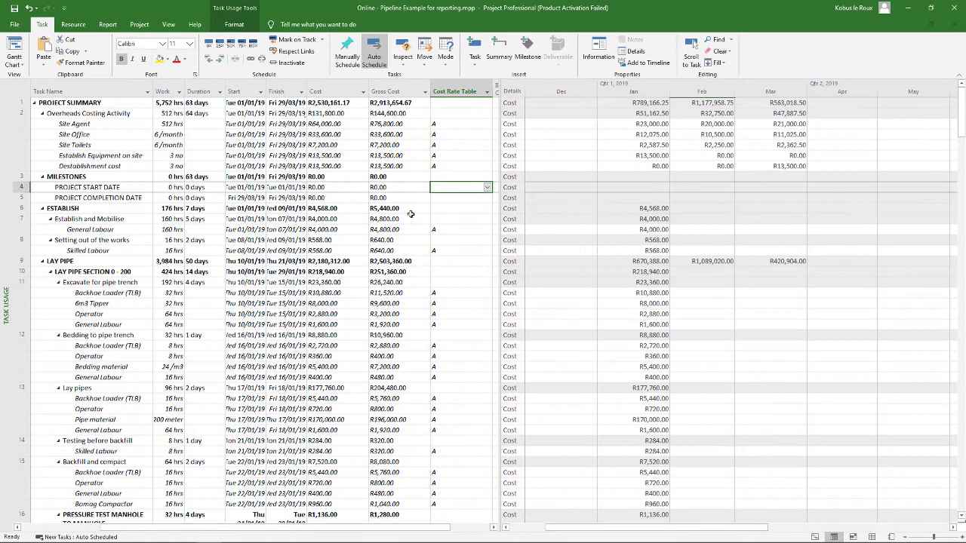
Compare the Cost and Gross Cost values of the overhead and pipe-trench tasks, along with the cost rate tables of their assignments
click(393, 124)
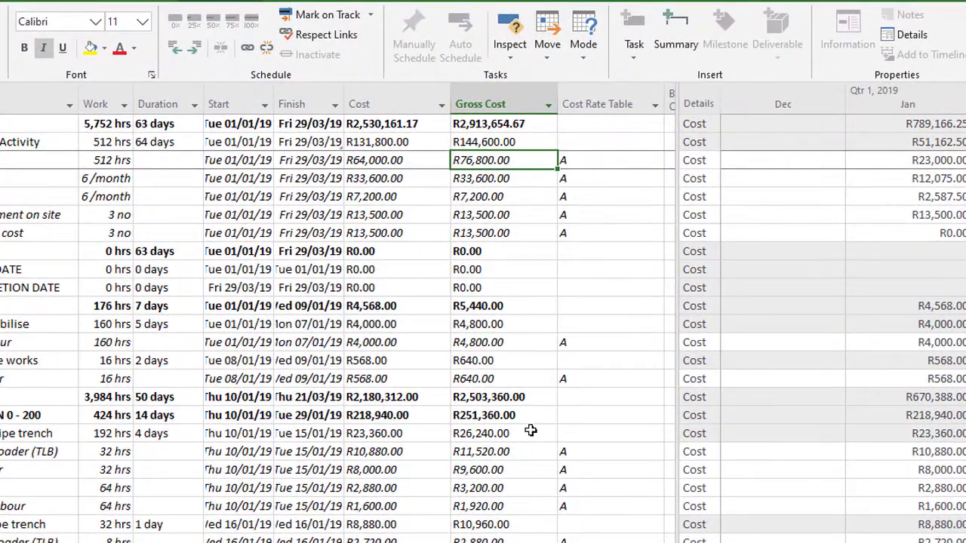
click(528, 433)
scroll(526, 426, down, 3)
scroll(525, 423, up, 3)
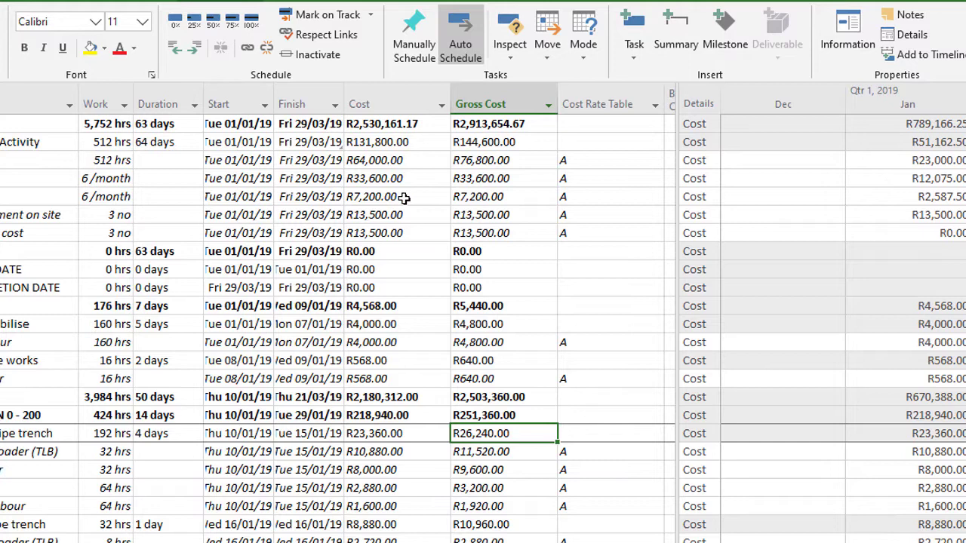
click(622, 161)
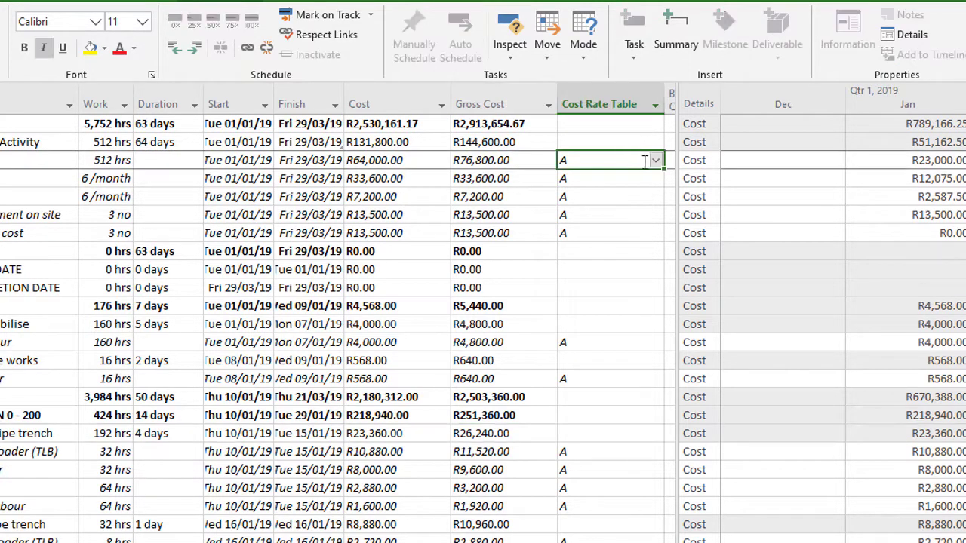
click(616, 215)
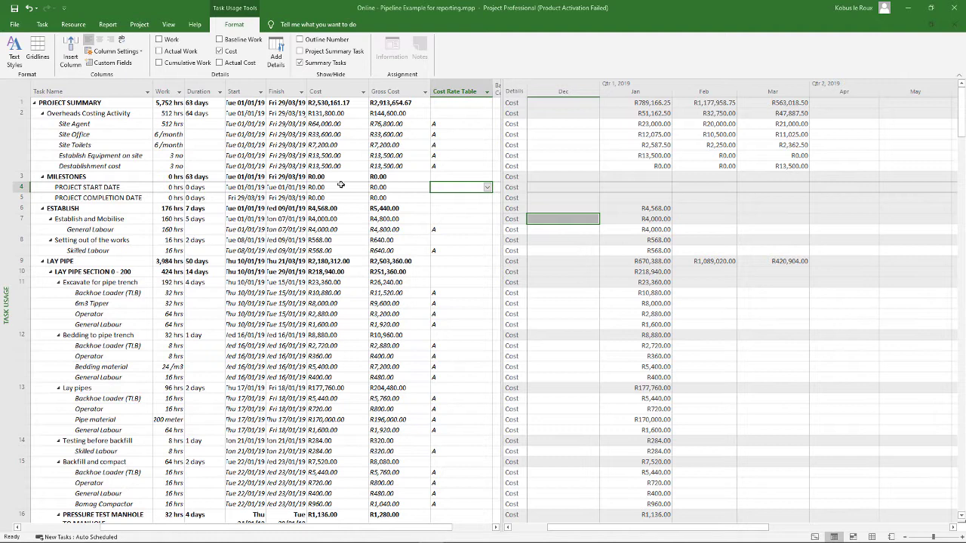
click(349, 155)
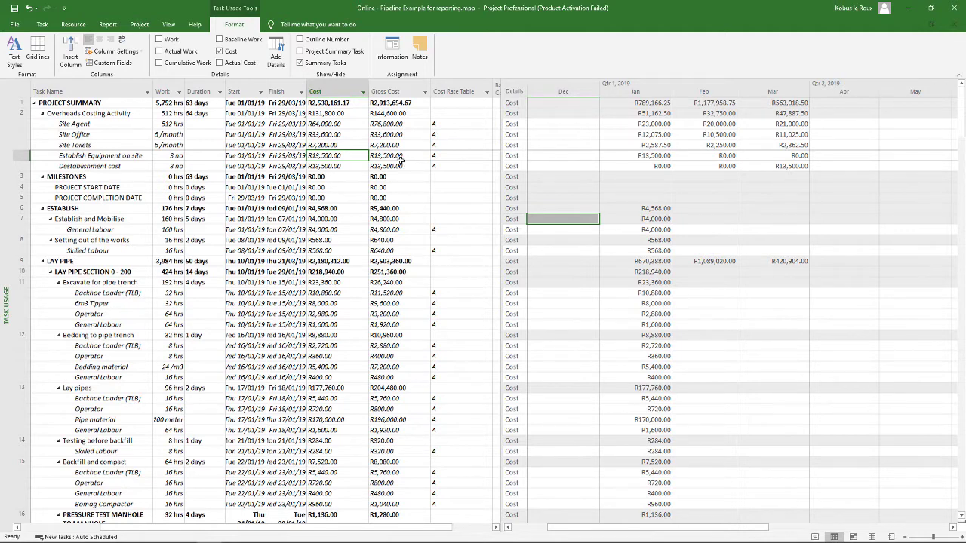
Review the cost rate tables available for the Site Toilets assignment and leave its selection unchanged
click(445, 145)
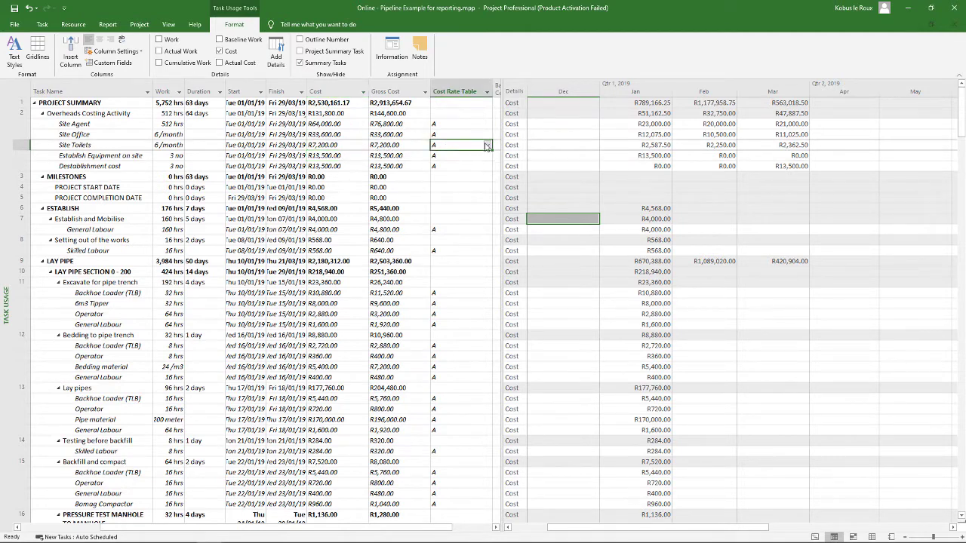
click(488, 145)
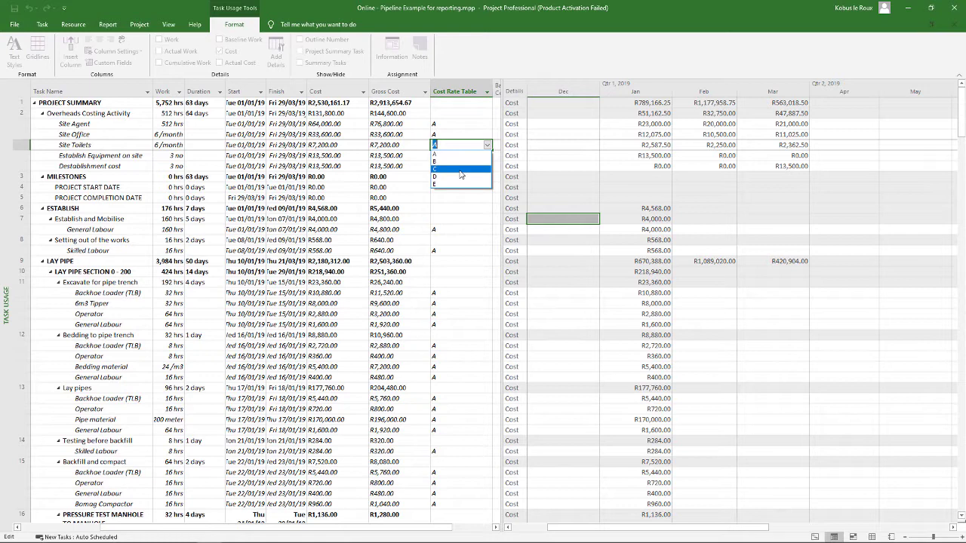
click(462, 116)
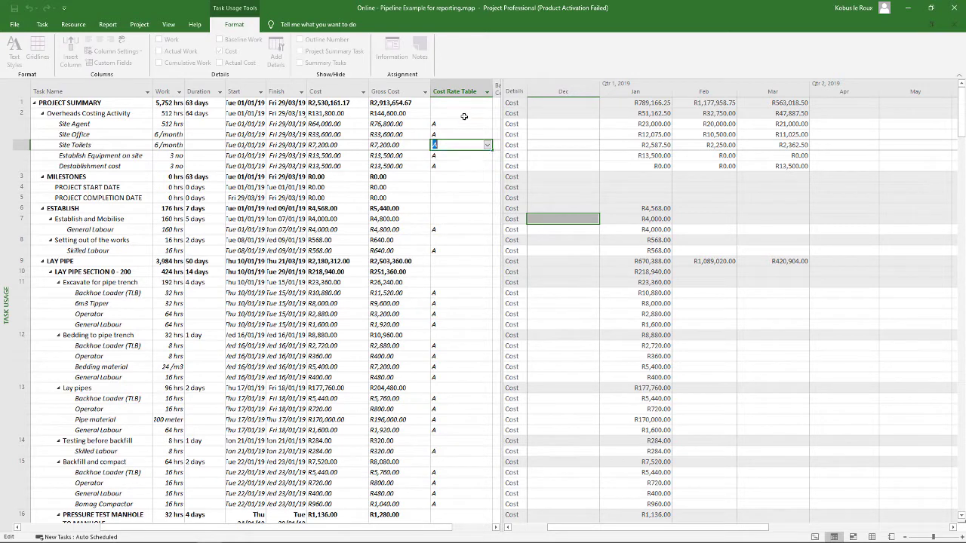
click(467, 115)
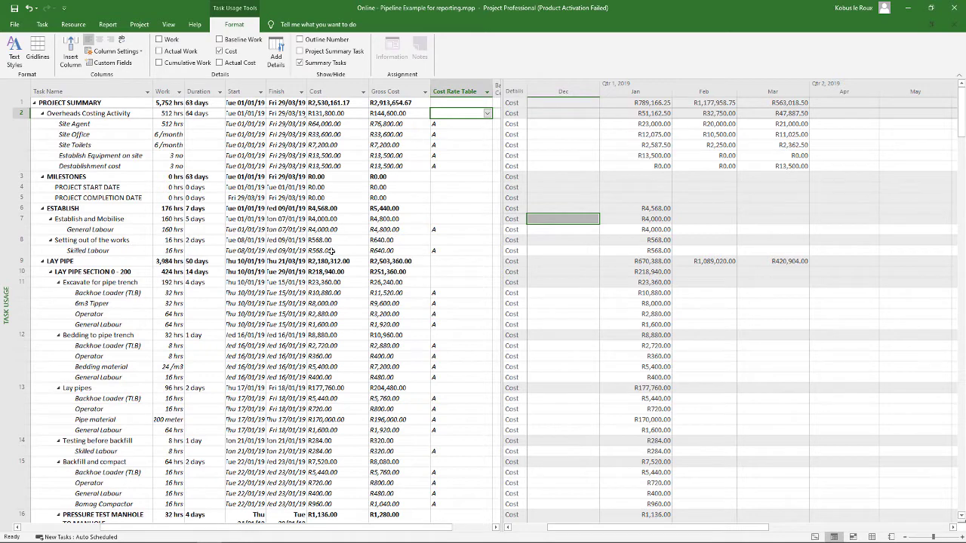
key(Escape)
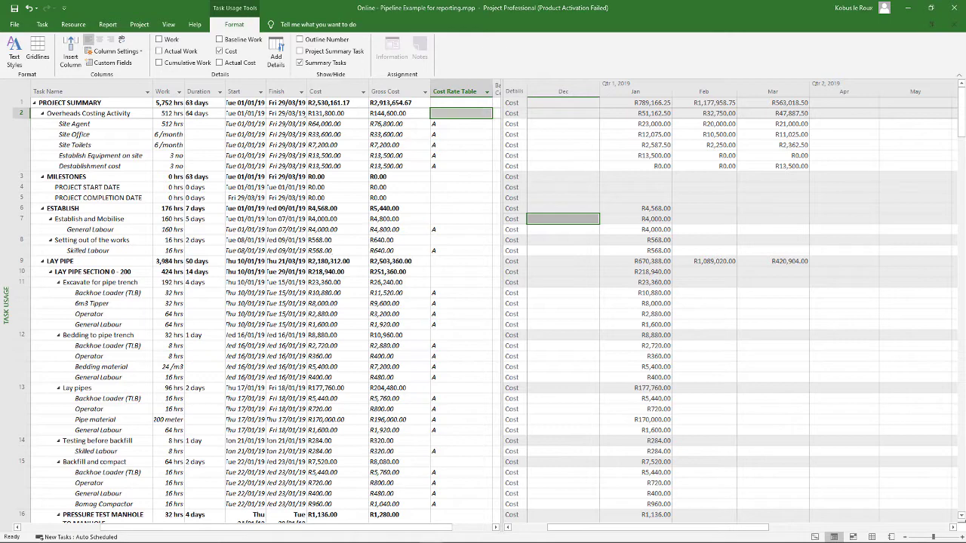